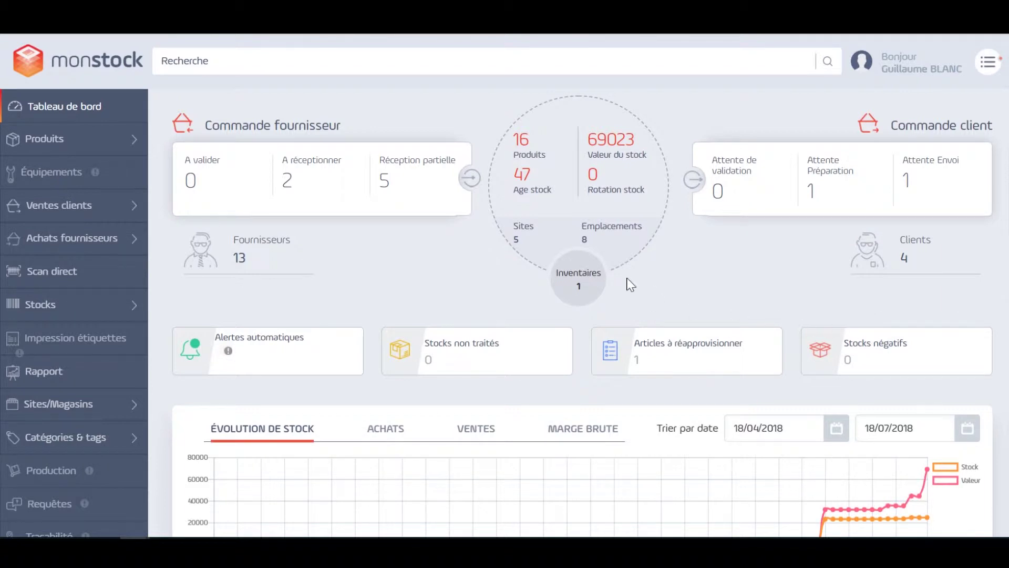
Step: Expand the Achats fournisseurs menu in the dashboard sidebar
left_click(62, 241)
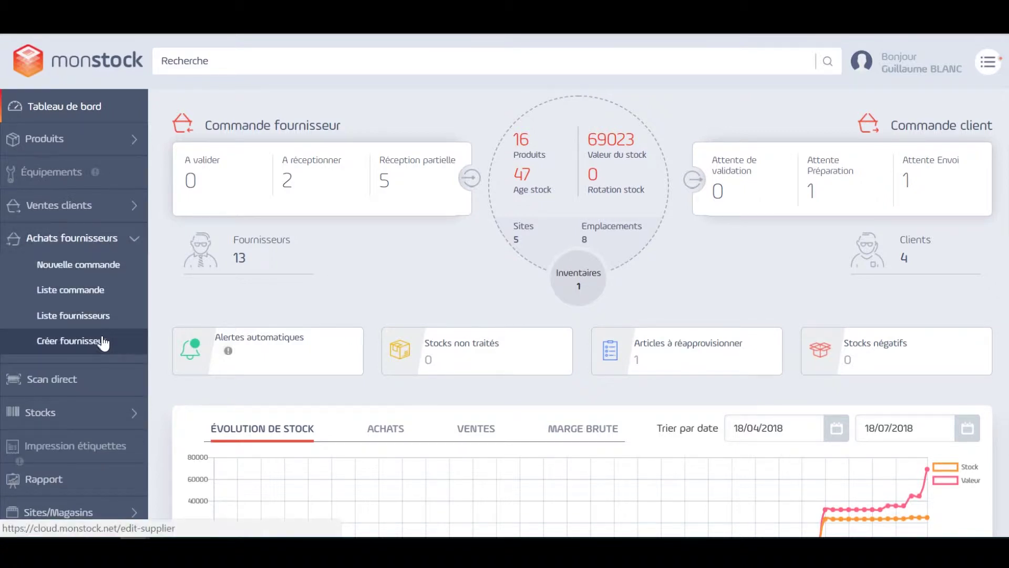
Step: Start creating a new supplier and set its type to Société
left_click(104, 342)
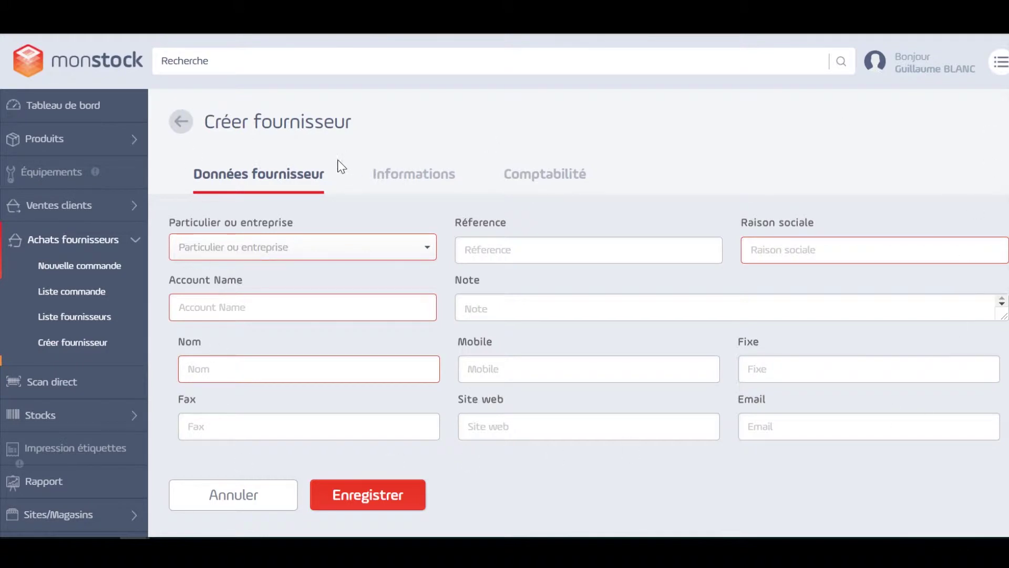
left_click(377, 249)
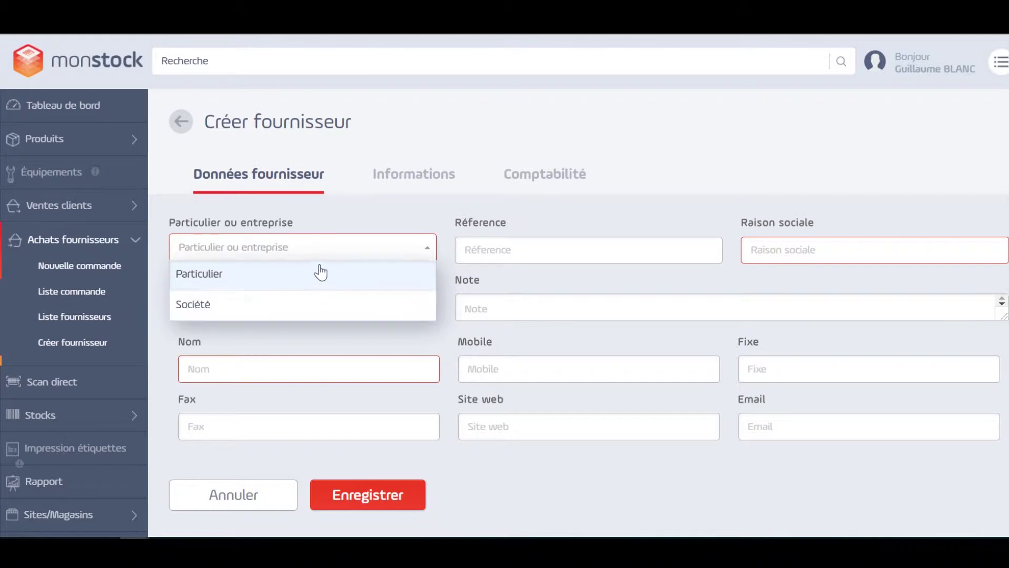
left_click(308, 306)
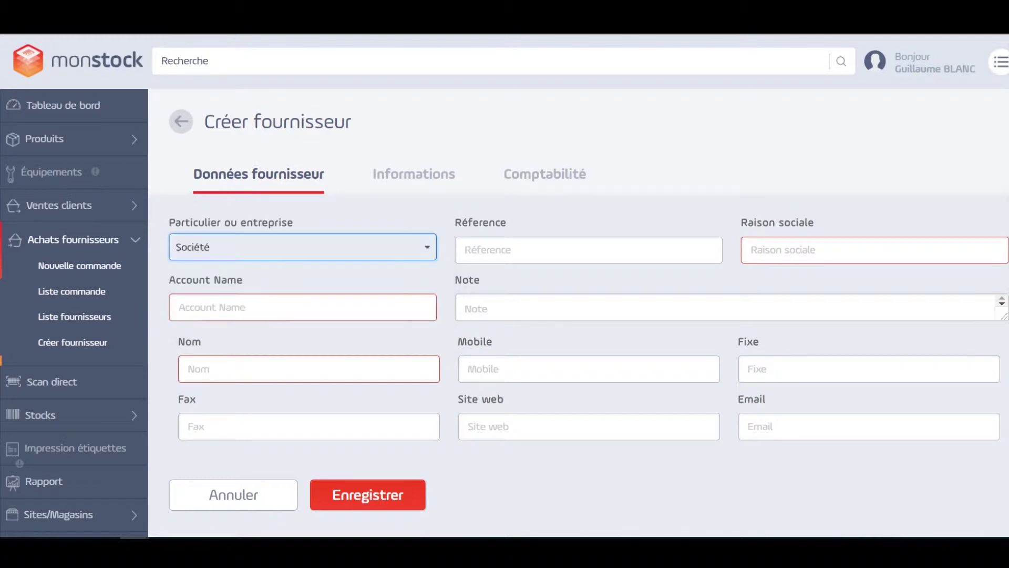
Step: Enter VOLVIC as company and account name, plus the contact's mobile and e-mail, then view its address details
left_click(936, 242)
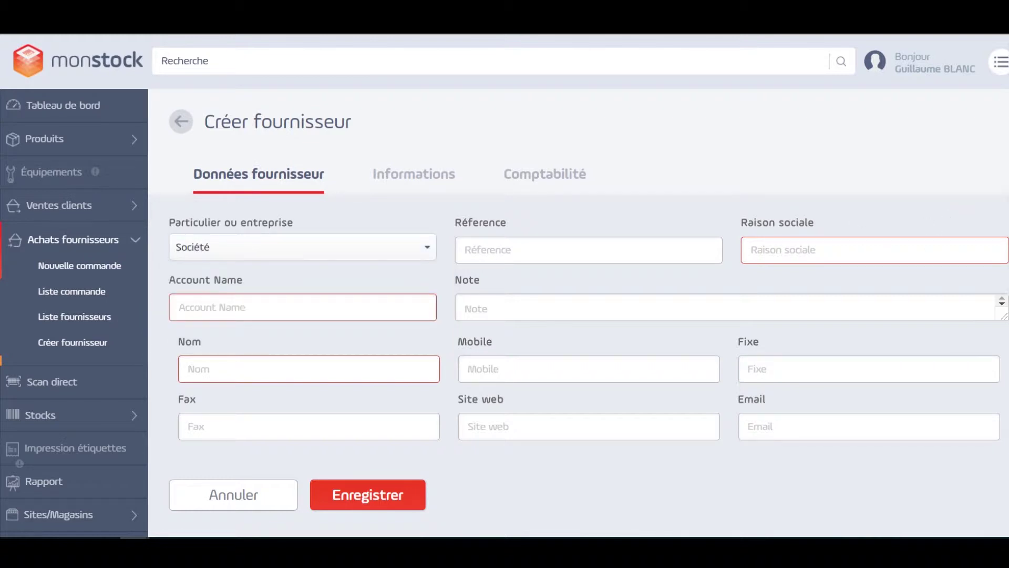
type("VOLVIC")
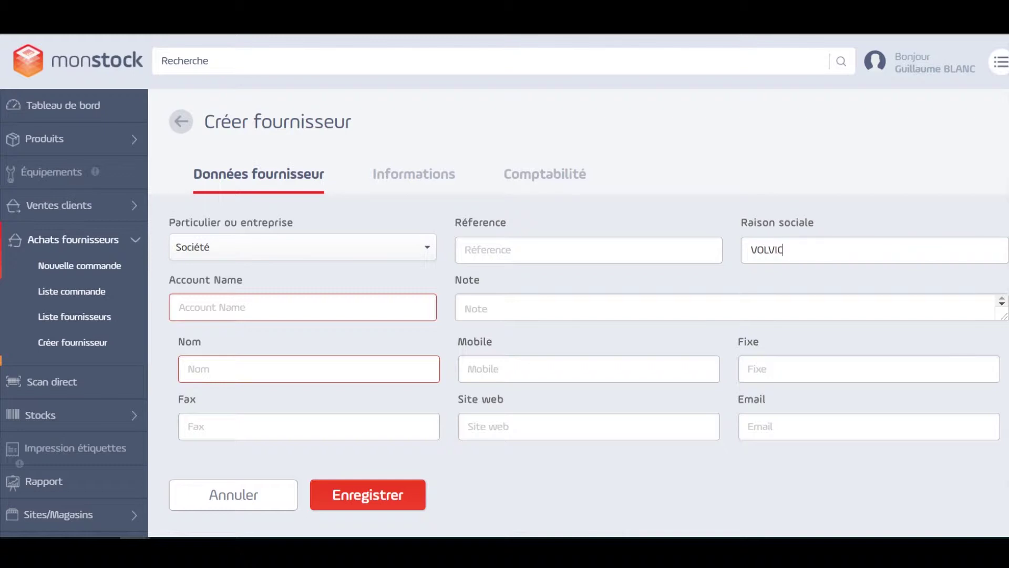
left_click(303, 307)
type("VOLVIC")
left_click(342, 363)
type("VOLC")
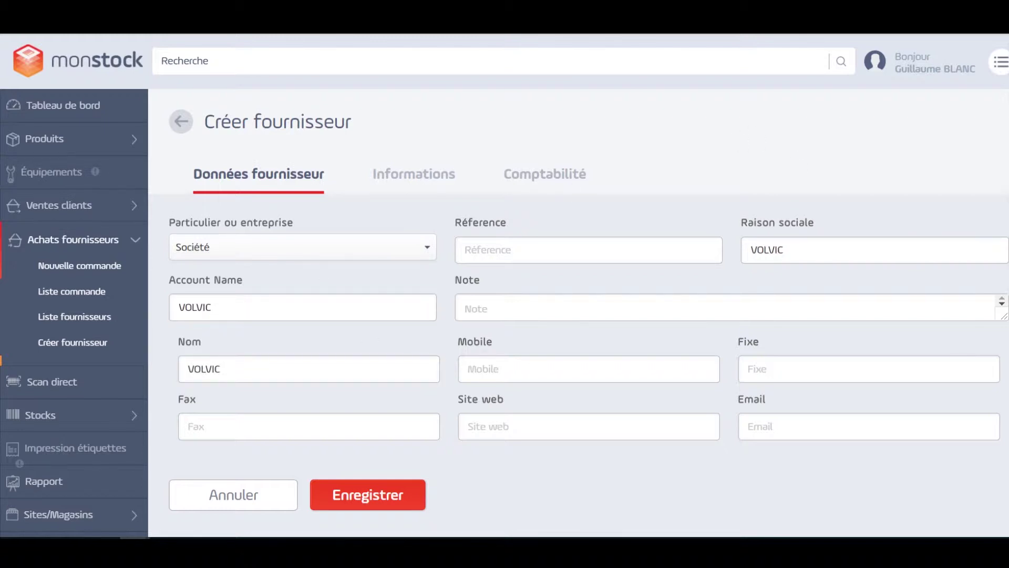
left_click(869, 426)
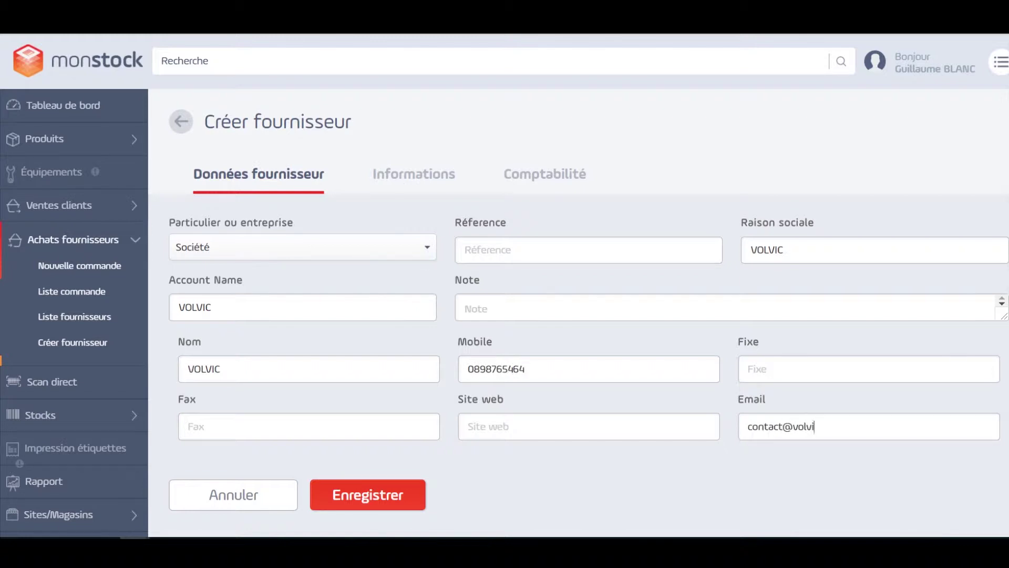
left_click(380, 179)
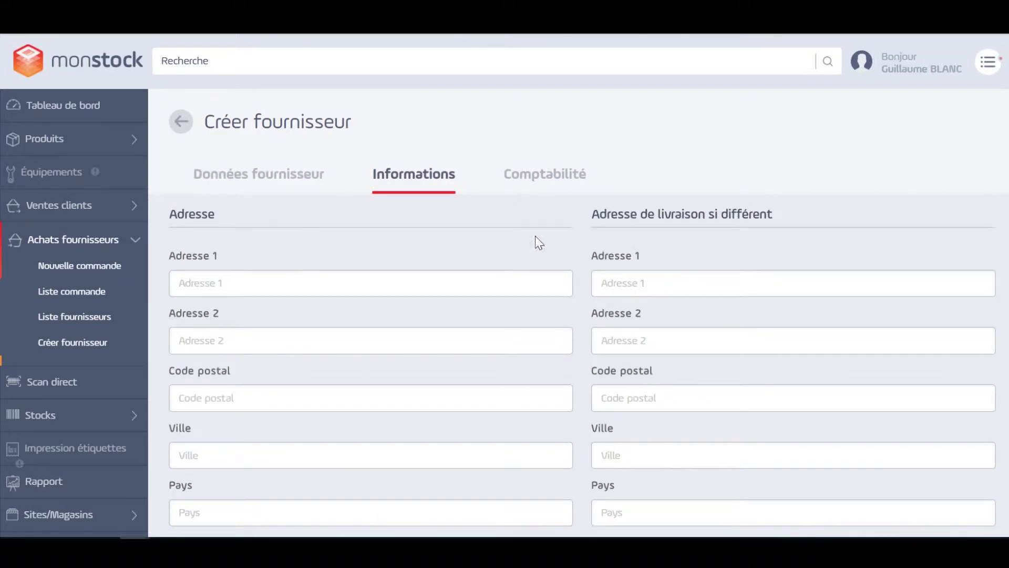
scroll(667, 223, "down", 5)
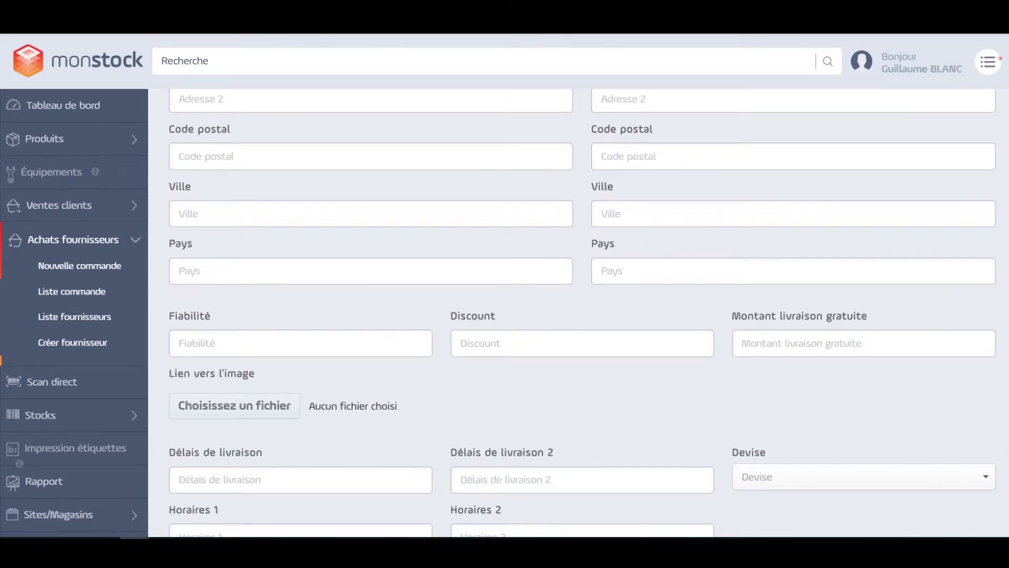
scroll(541, 421, "down", 2)
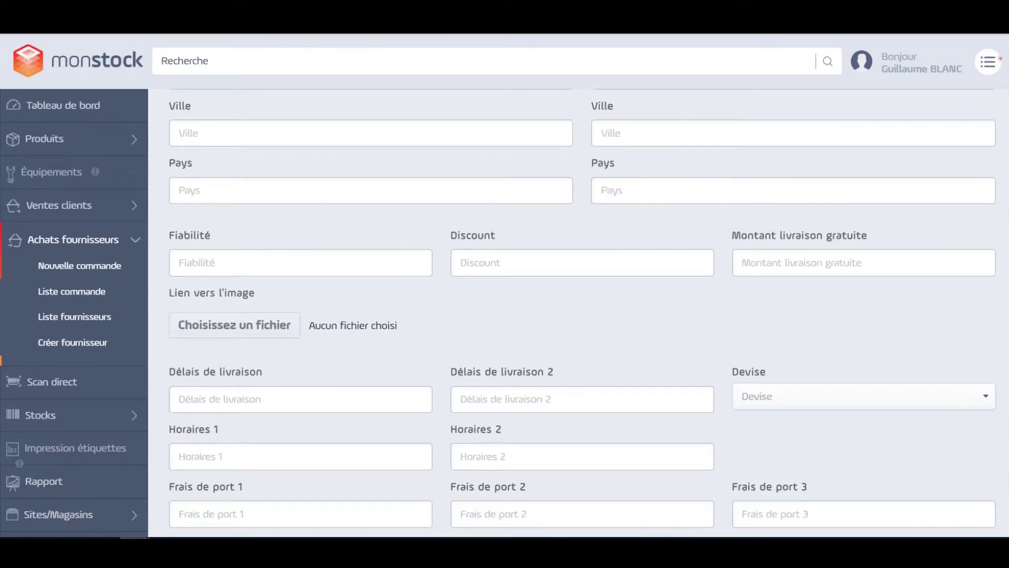
scroll(449, 443, "down", 2)
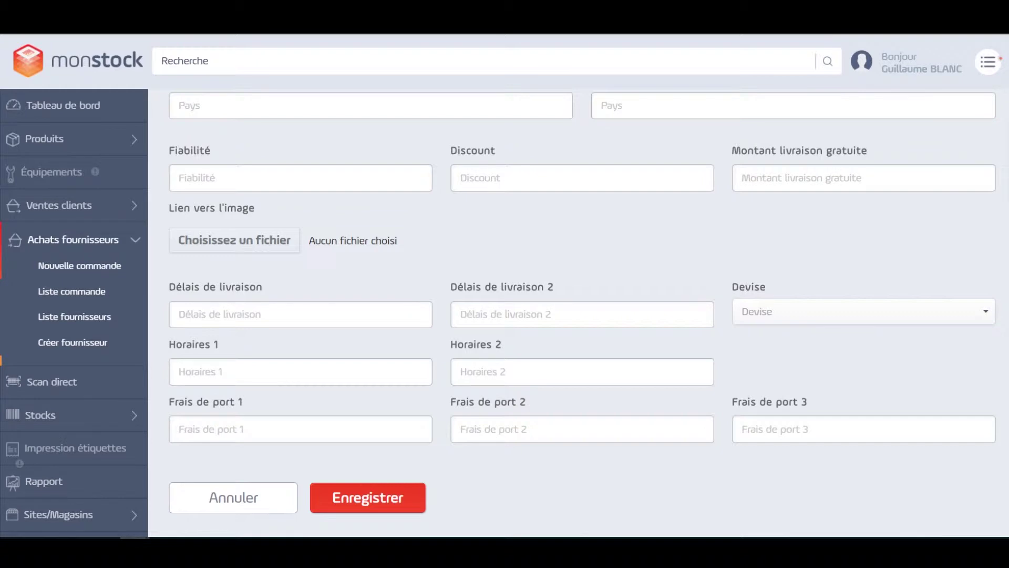
scroll(578, 313, "up", 8)
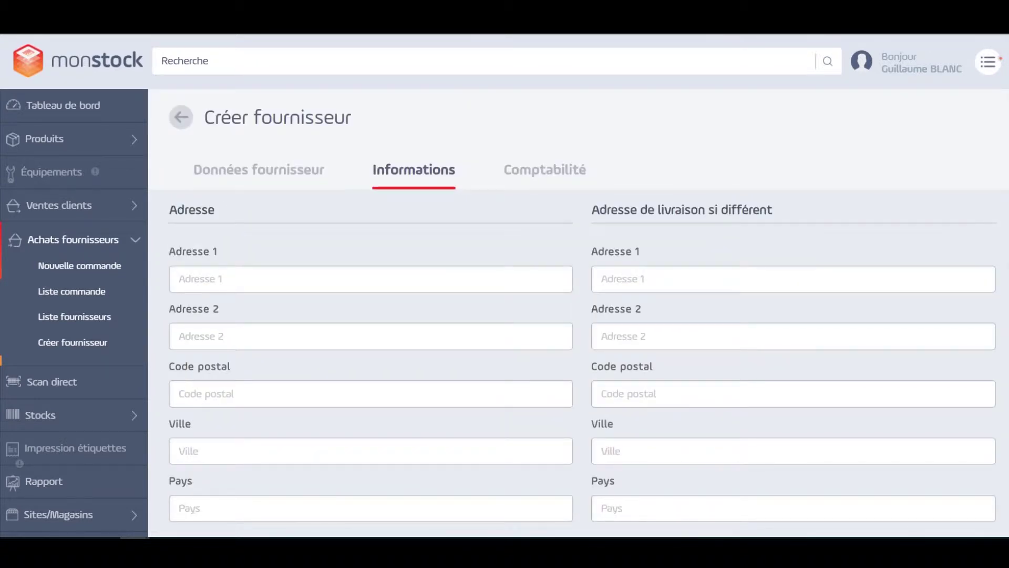
Step: Leave the Comptabilité details empty and save the VOLVIC supplier
left_click(525, 171)
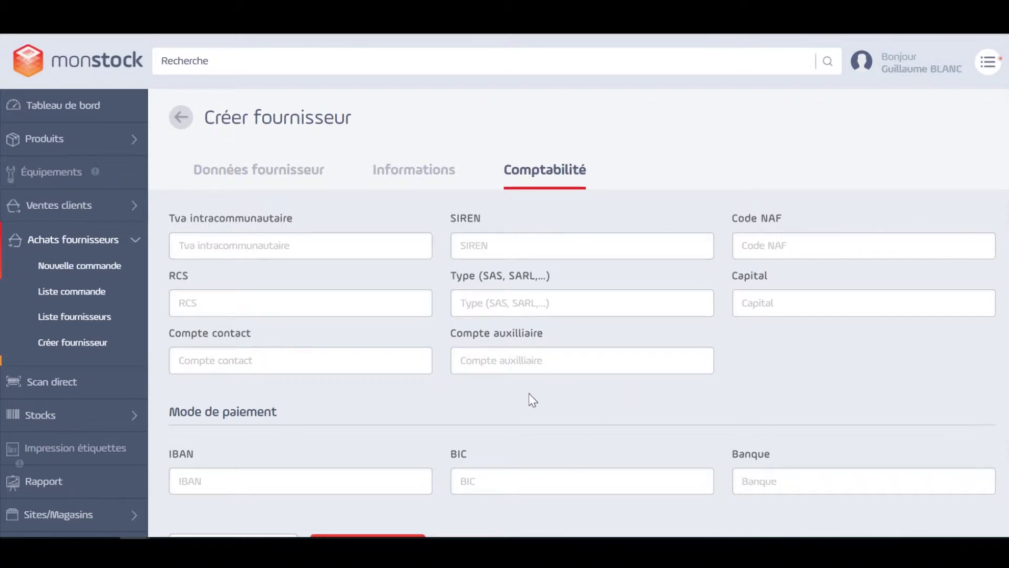
scroll(518, 397, "down", 1)
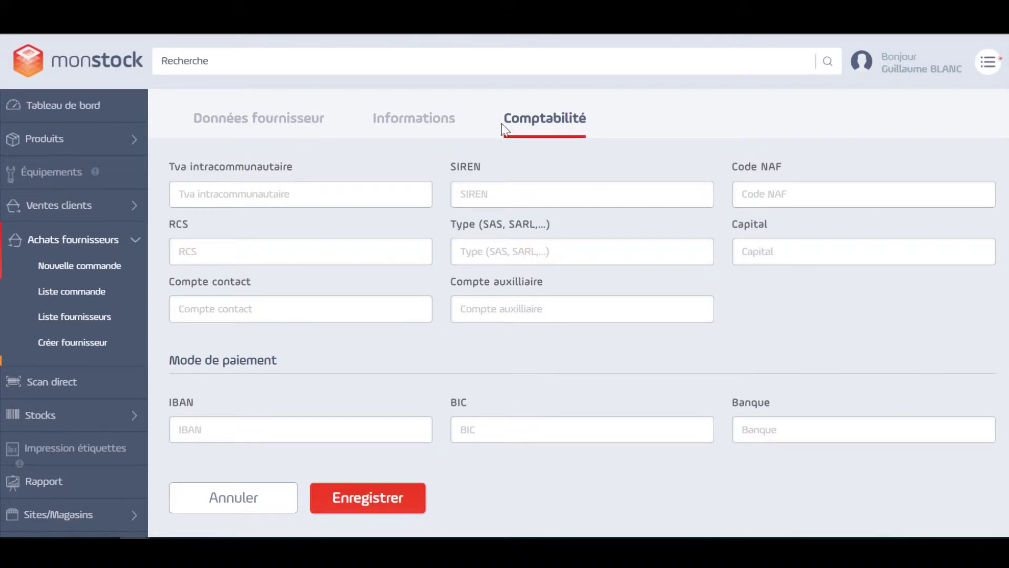
left_click(398, 499)
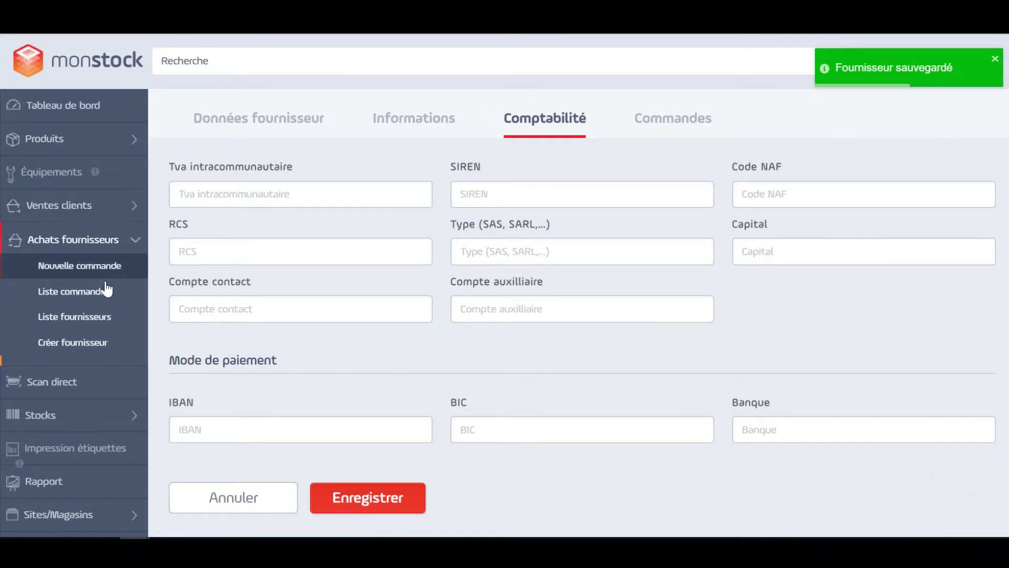
Step: Show the Liste fournisseurs page with all suppliers
left_click(88, 318)
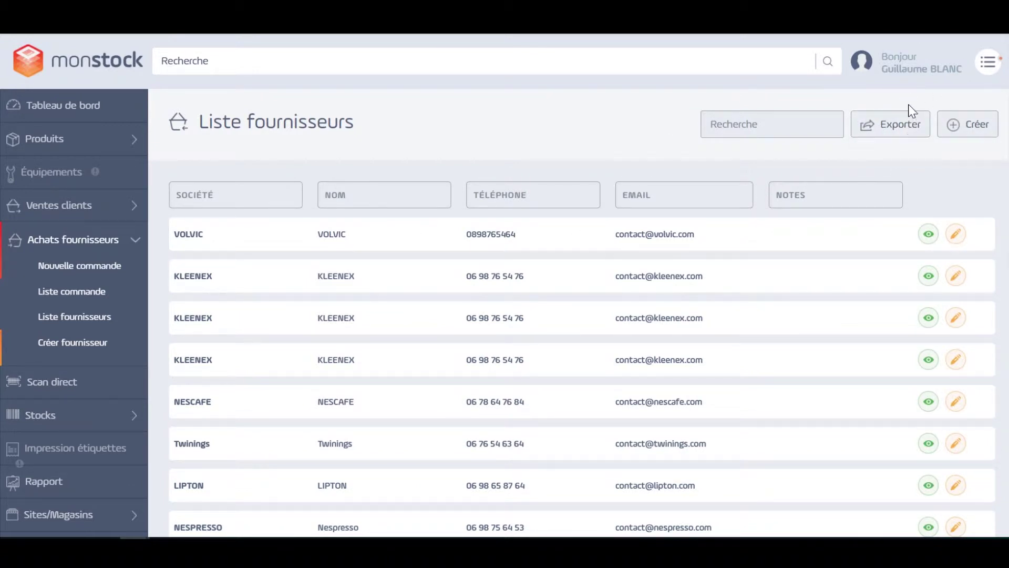
Step: Check VOLVIC's details and empty Commandes tab, then start a new supplier order
left_click(926, 235)
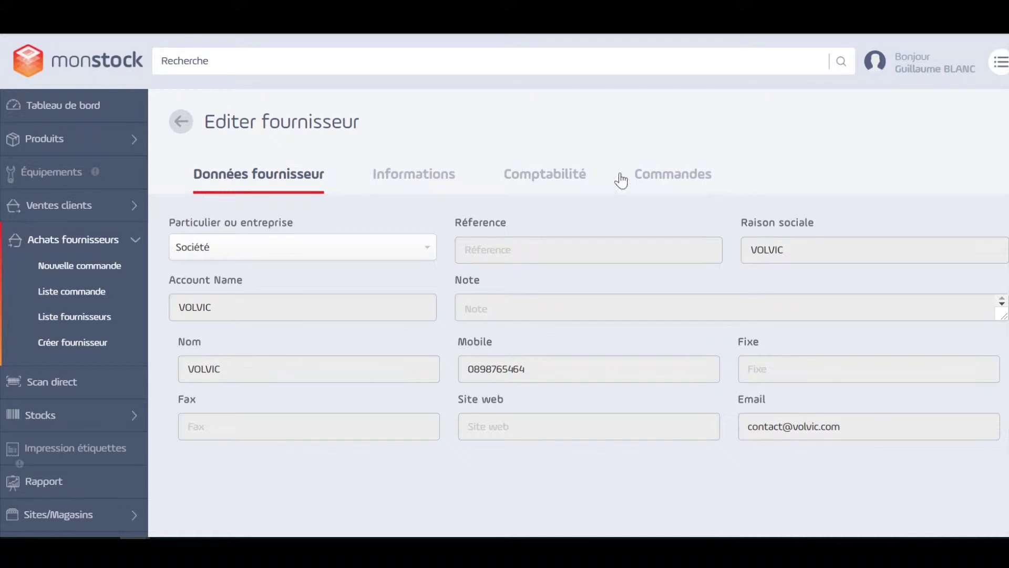
left_click(682, 184)
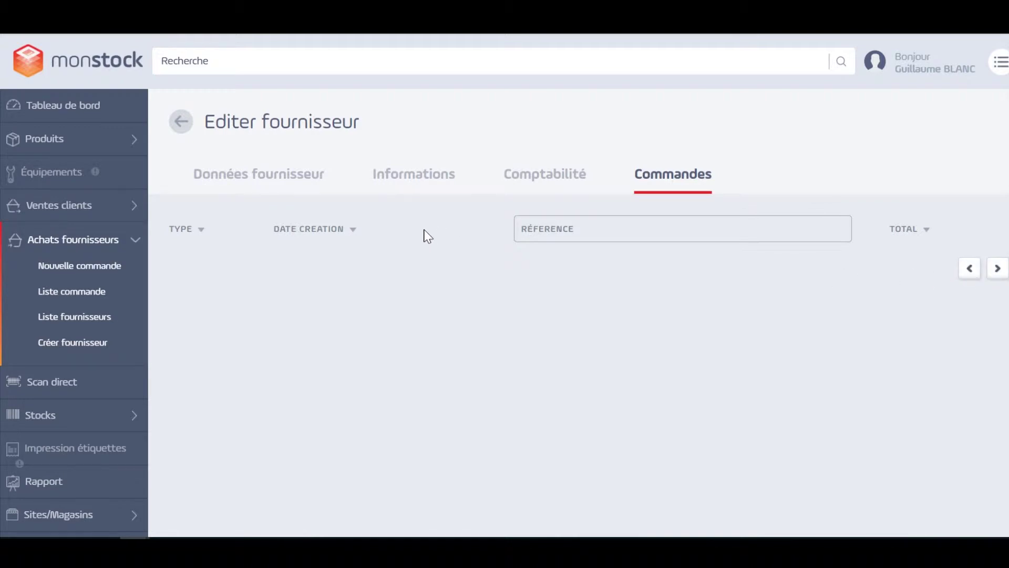
left_click(113, 269)
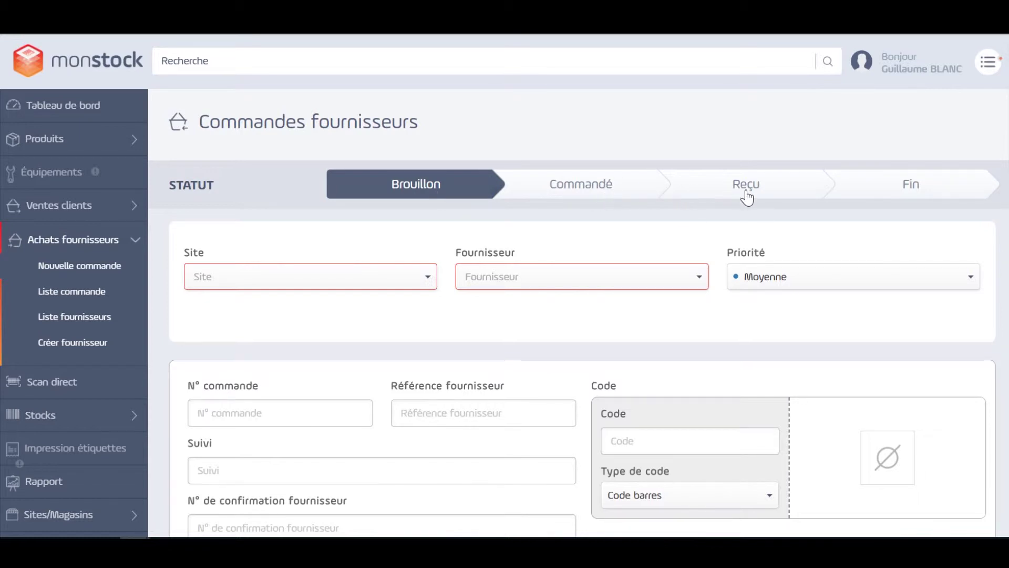
Step: Mark the order Commandé for site Boutique PARIS, supplier VOLVIC, with Moyenne priority
left_click(600, 199)
left_click(408, 278)
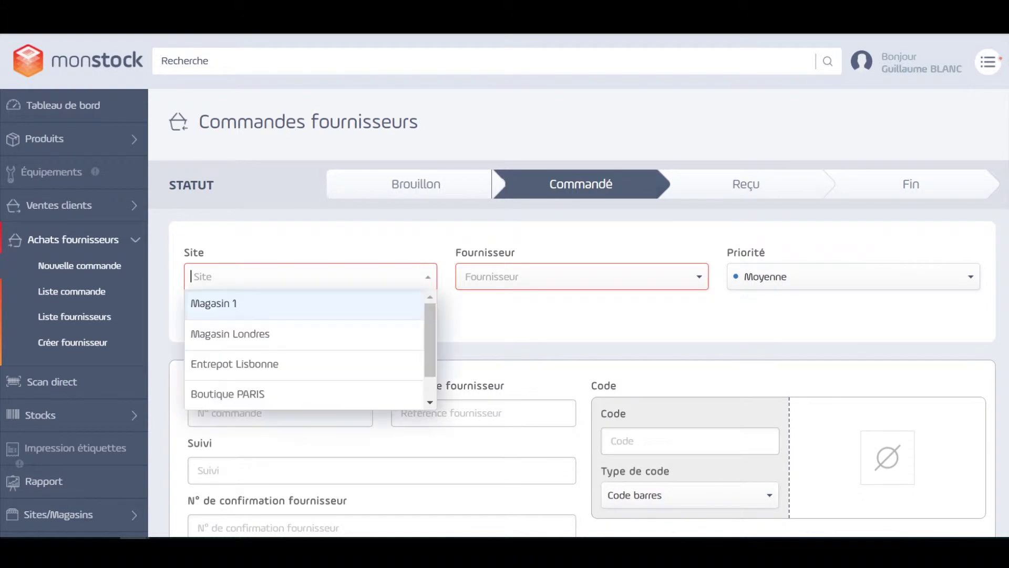
left_click(386, 401)
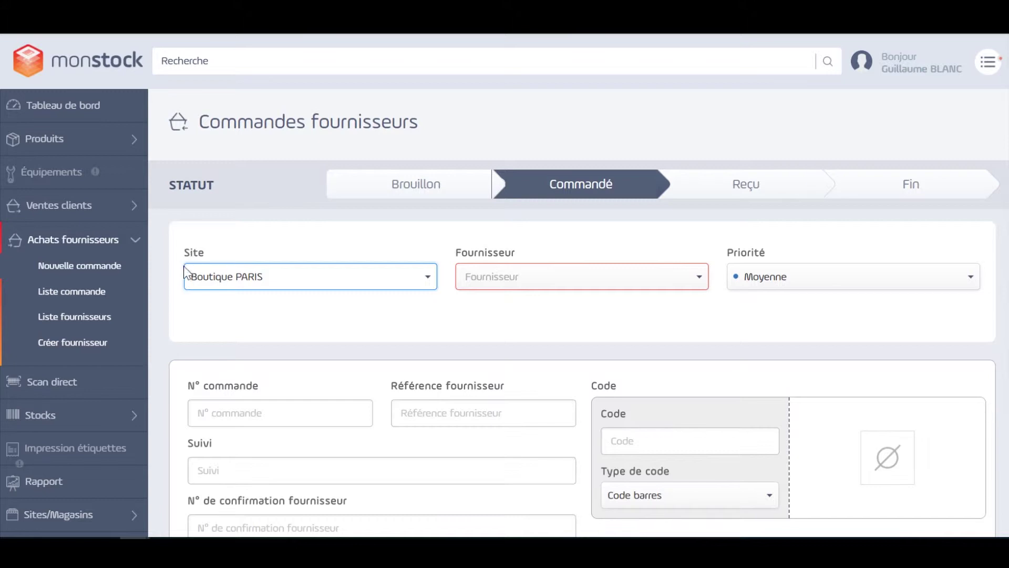
left_click(666, 282)
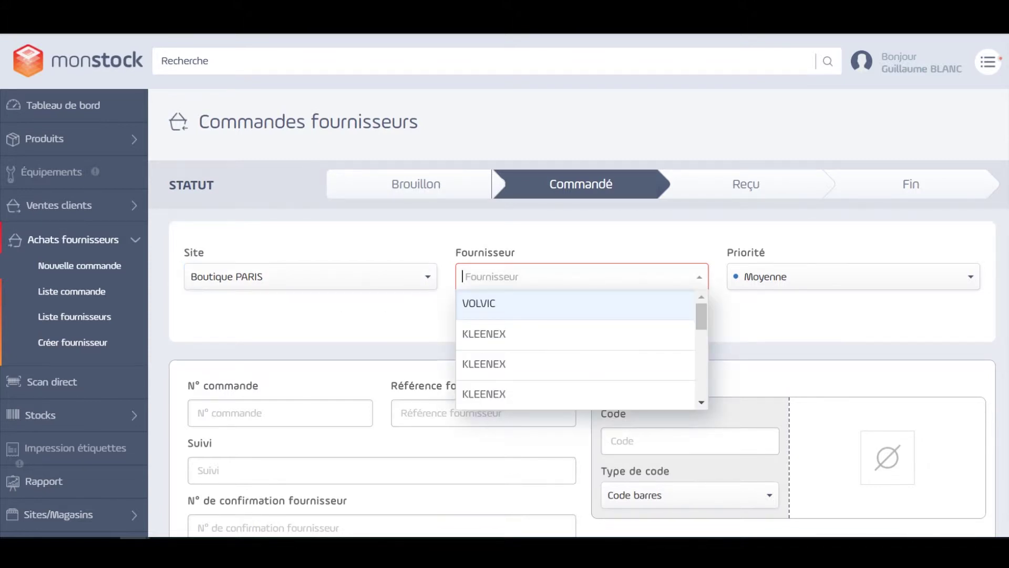
left_click(631, 309)
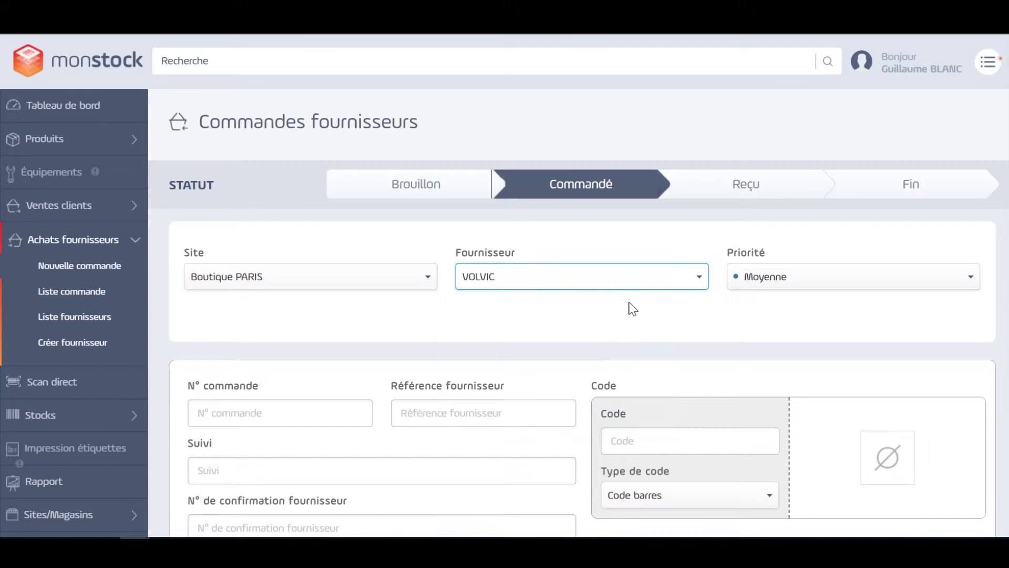
left_click(840, 283)
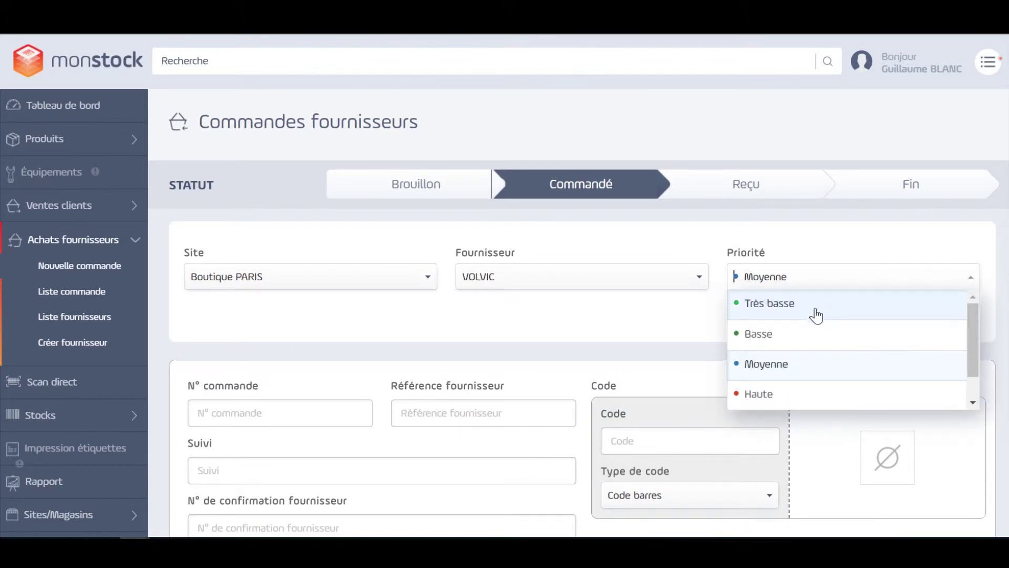
scroll(815, 352, "down", 1)
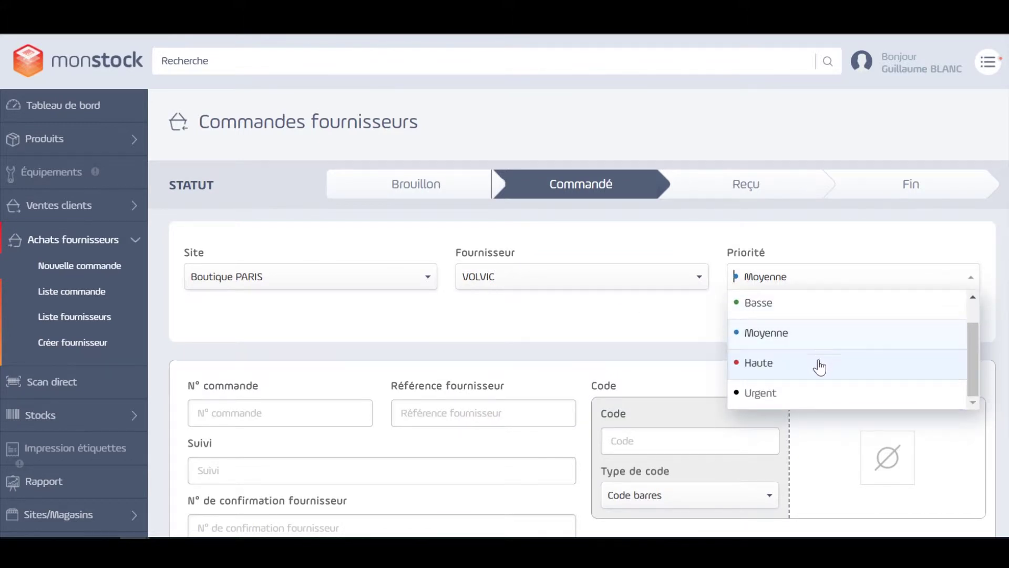
scroll(793, 347, "up", 1)
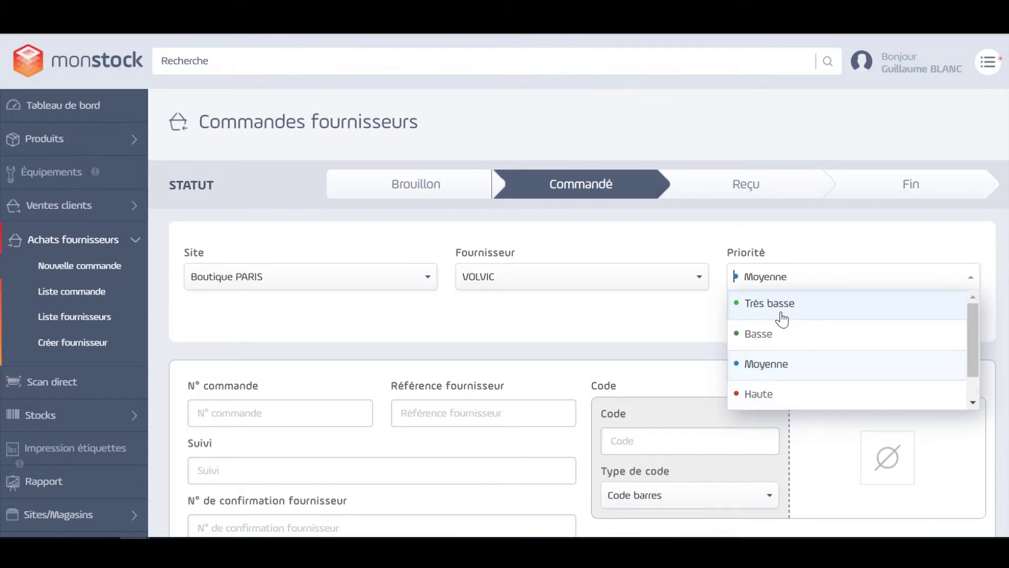
left_click(789, 364)
scroll(667, 353, "down", 3)
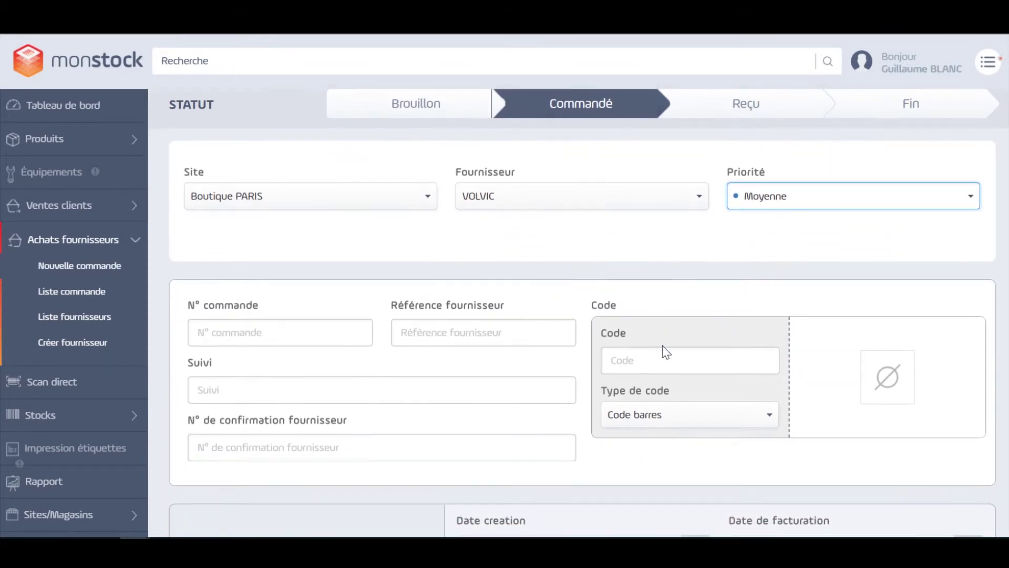
left_click(281, 251)
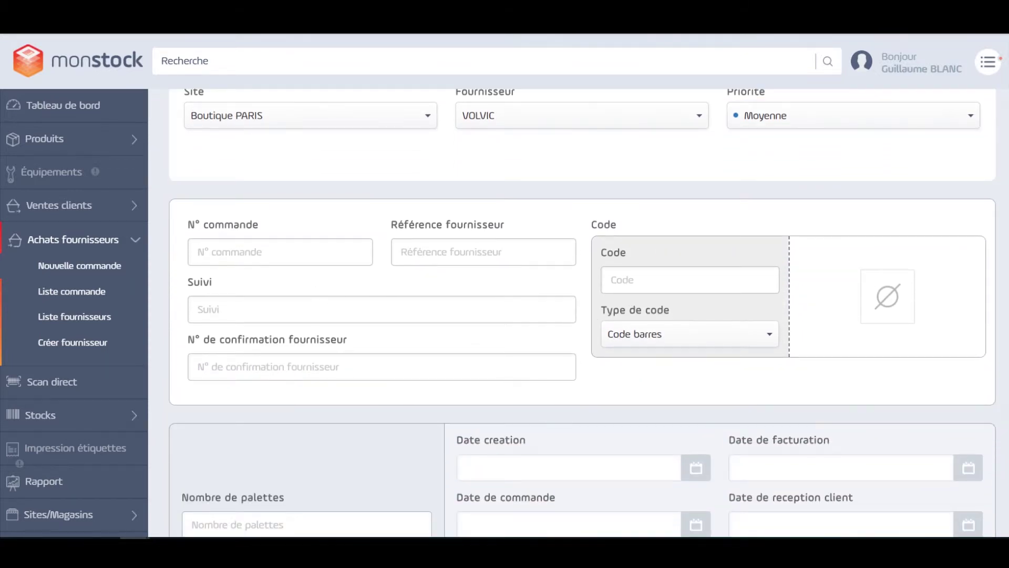
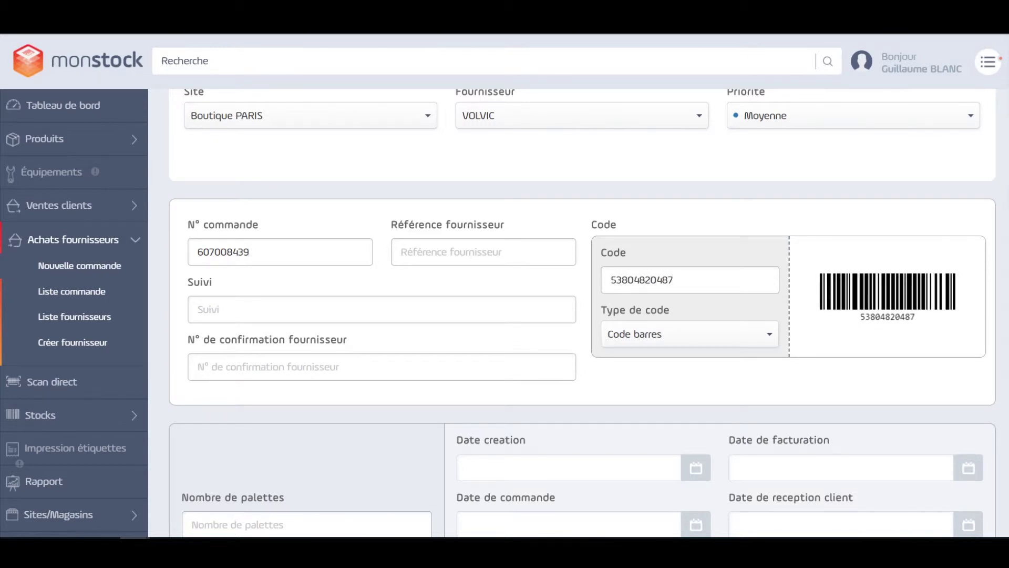
left_click(743, 342)
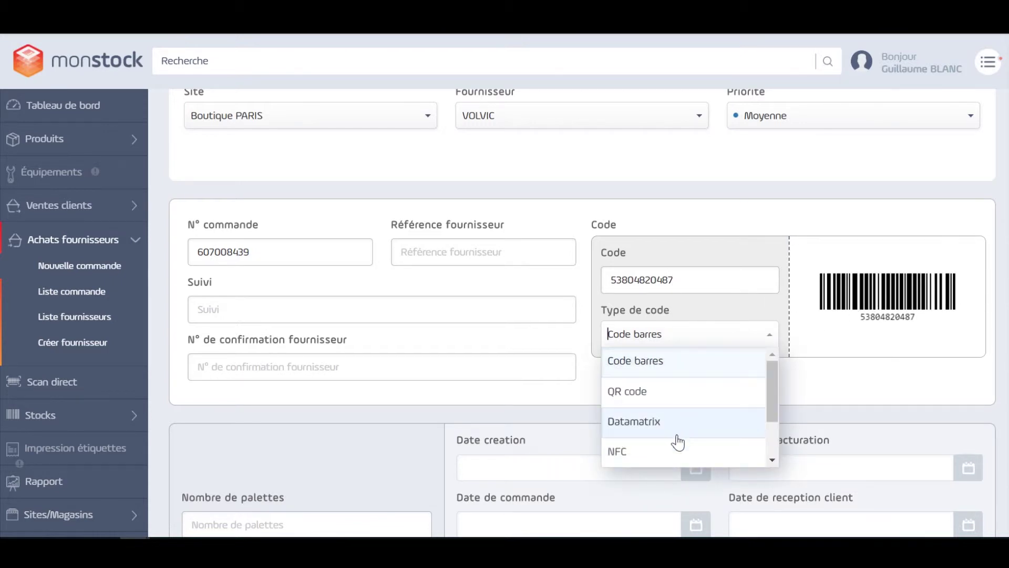
left_click(771, 338)
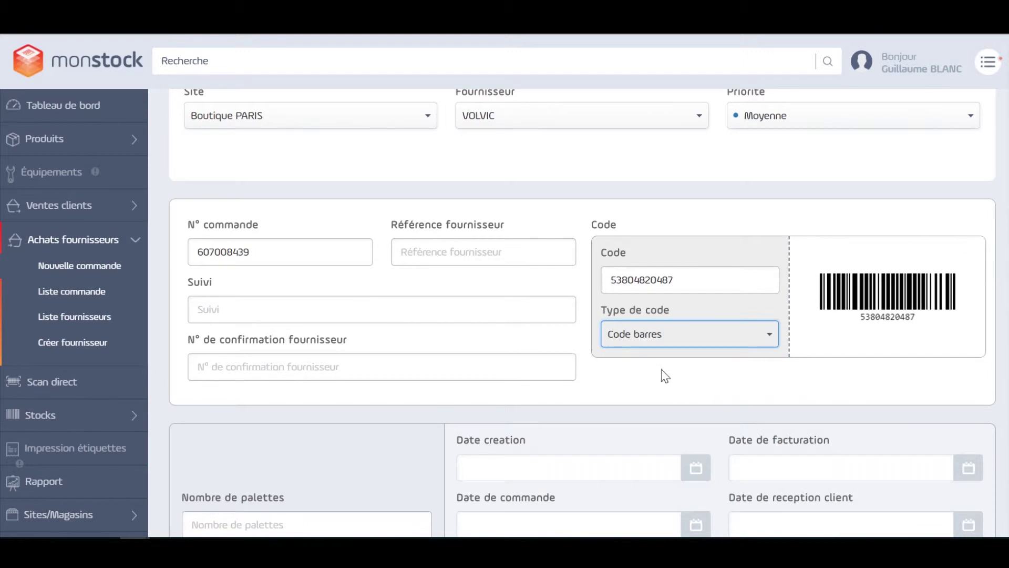
scroll(646, 370, "down", 3)
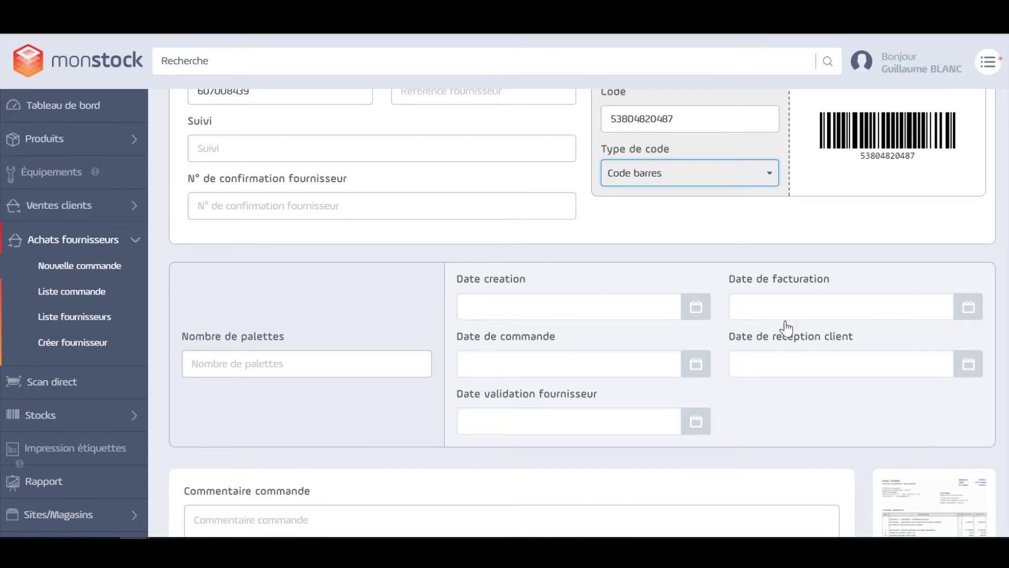
Step: Pick 16 July 2018 as the Date de commande in the calendar
left_click(696, 368)
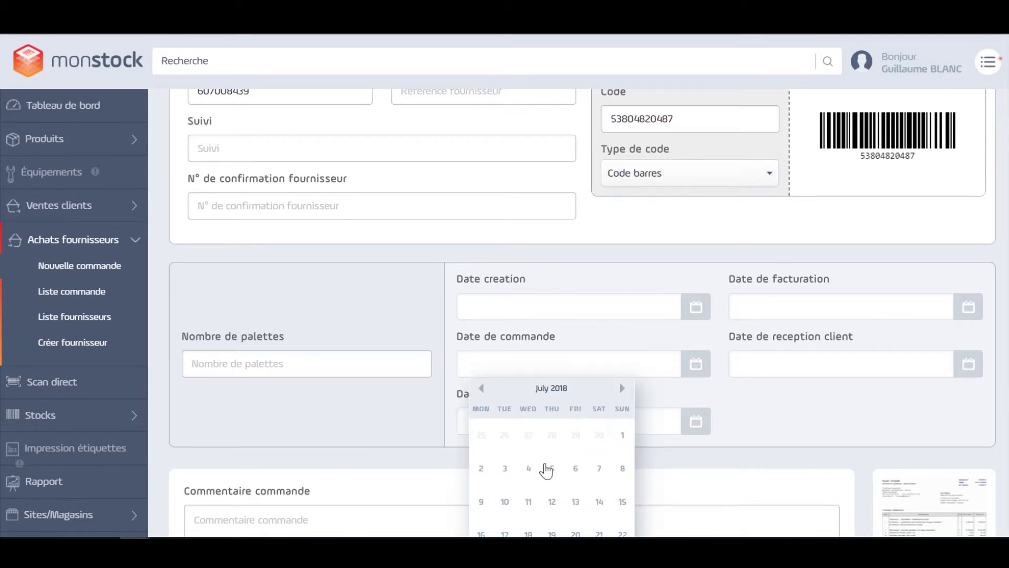
scroll(545, 469, "down", 2)
left_click(483, 455)
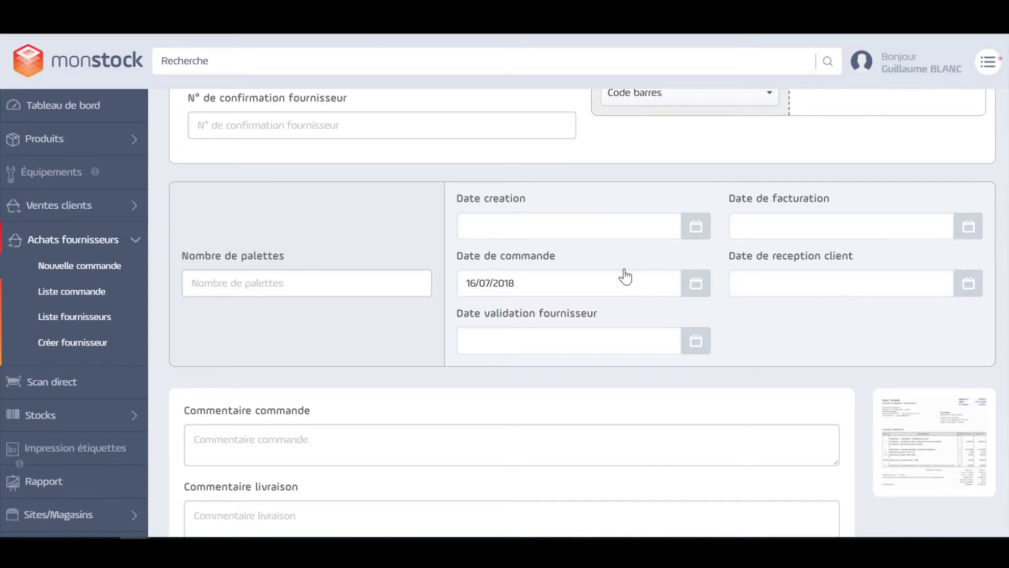
scroll(574, 339, "down", 3)
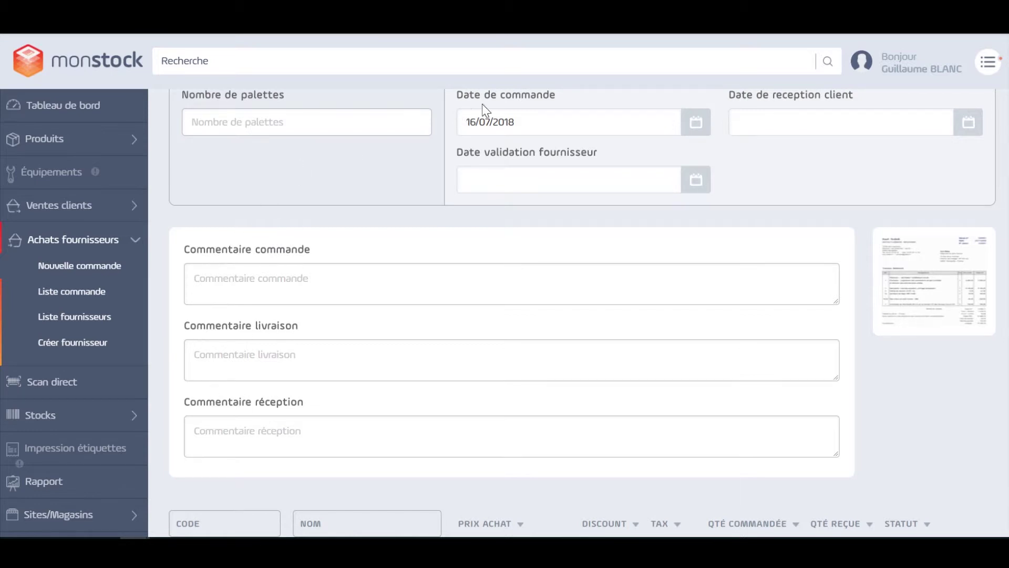
left_click(952, 262)
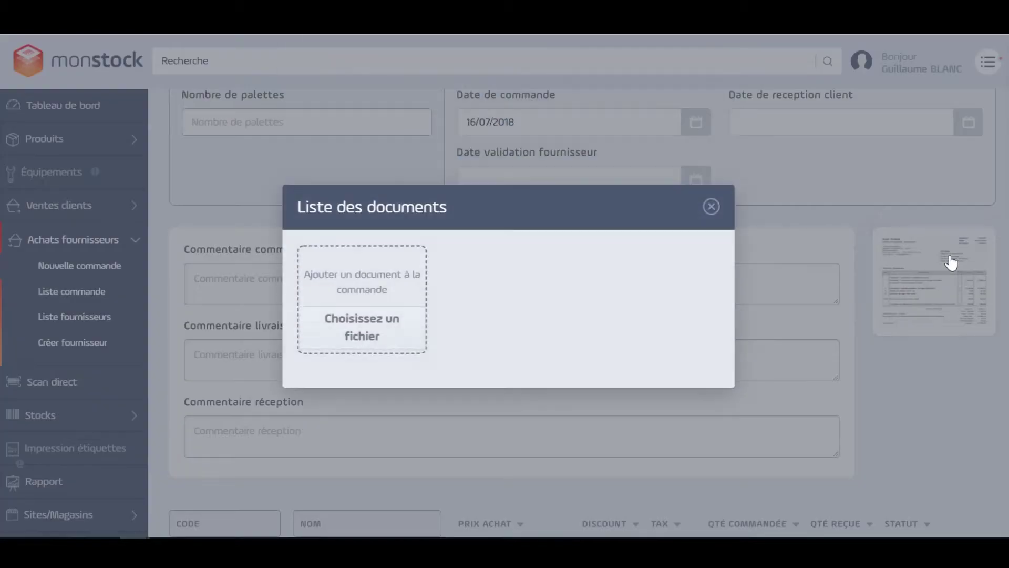
left_click(711, 206)
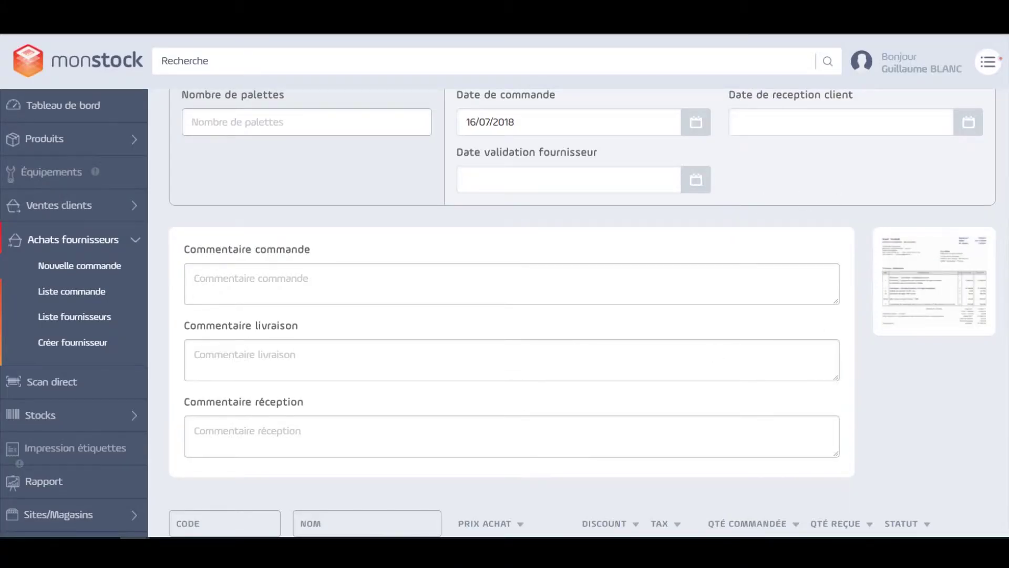
scroll(701, 383, "down", 3)
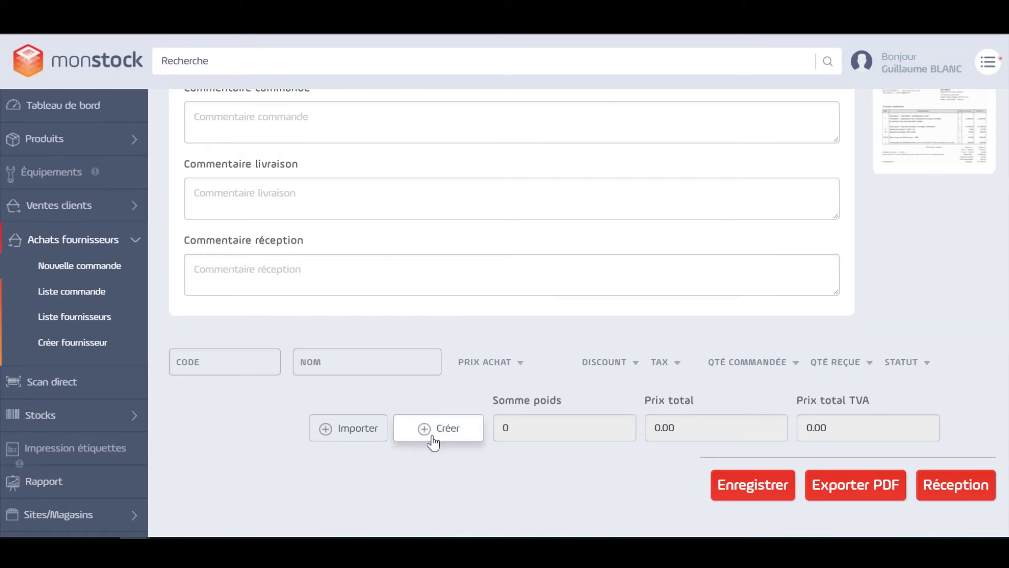
Step: Add a Volvic plastic water bottle line with an ordered quantity of 30
left_click(448, 429)
scroll(447, 399, "down", 1)
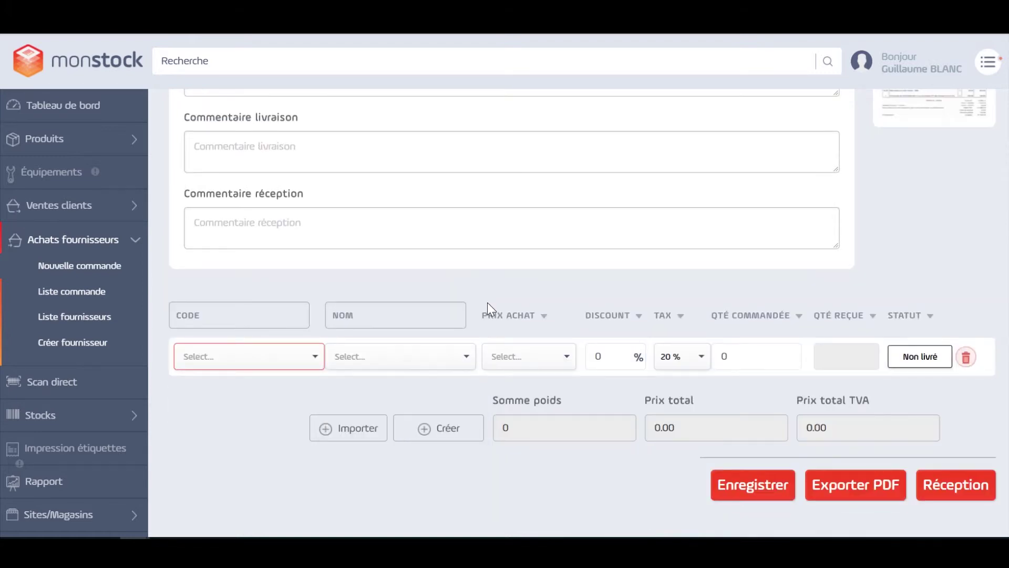
left_click(447, 357)
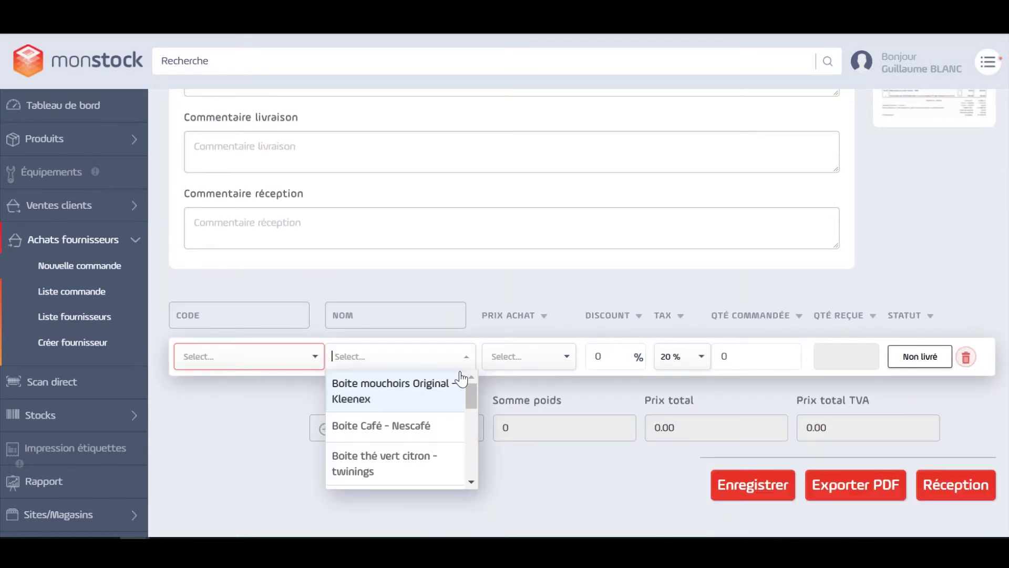
scroll(437, 432, "down", 1)
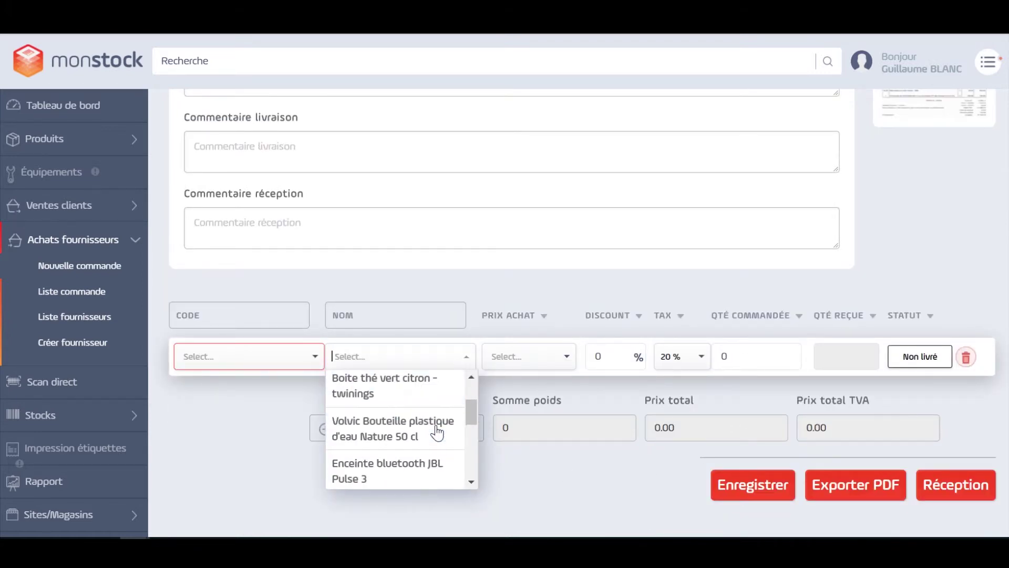
left_click(387, 432)
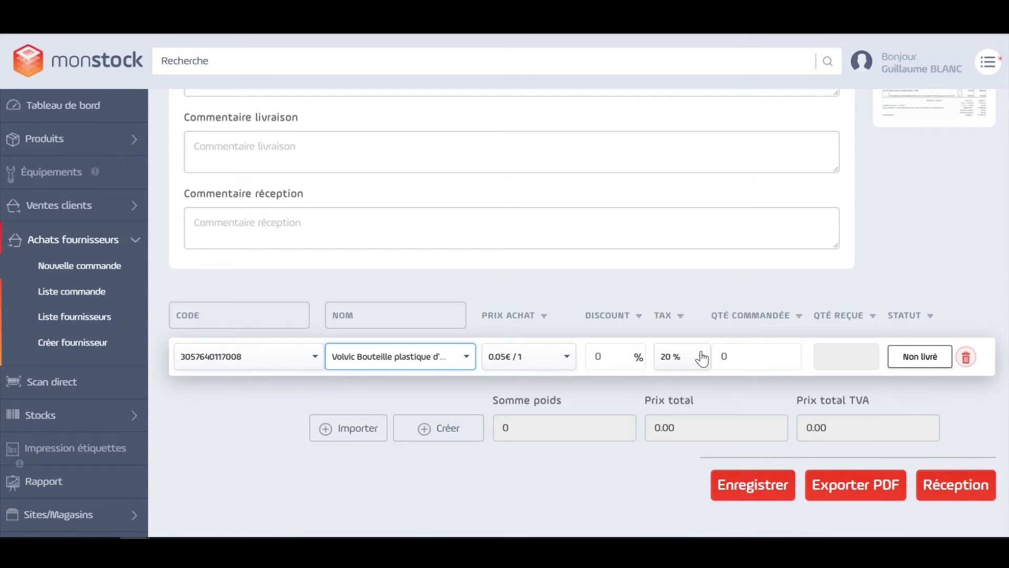
left_click(726, 357)
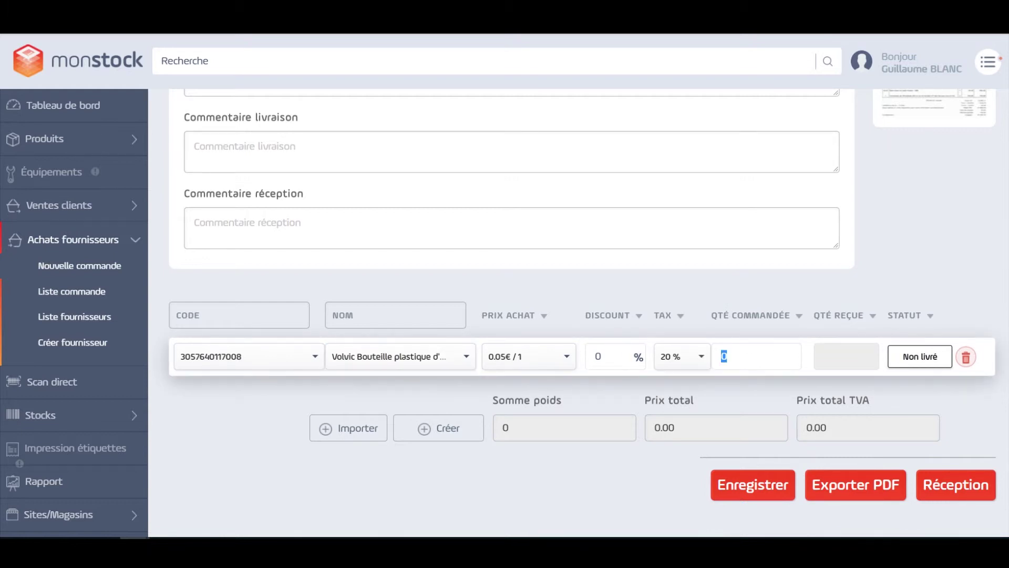
key("BackSpace")
type("30")
Step: Save the order and move its status from Commandé to Reçu
left_click(772, 488)
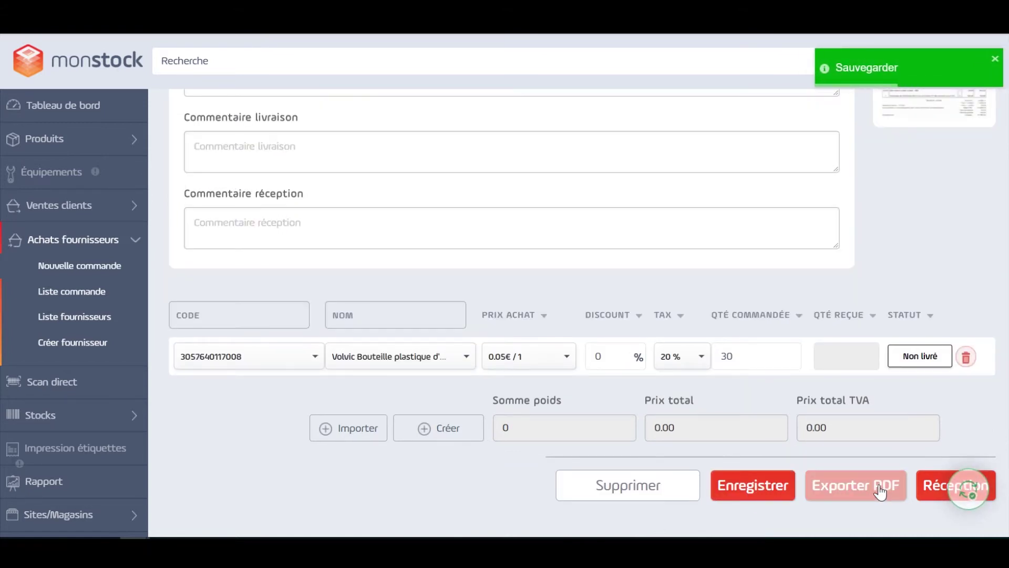
left_click(969, 489)
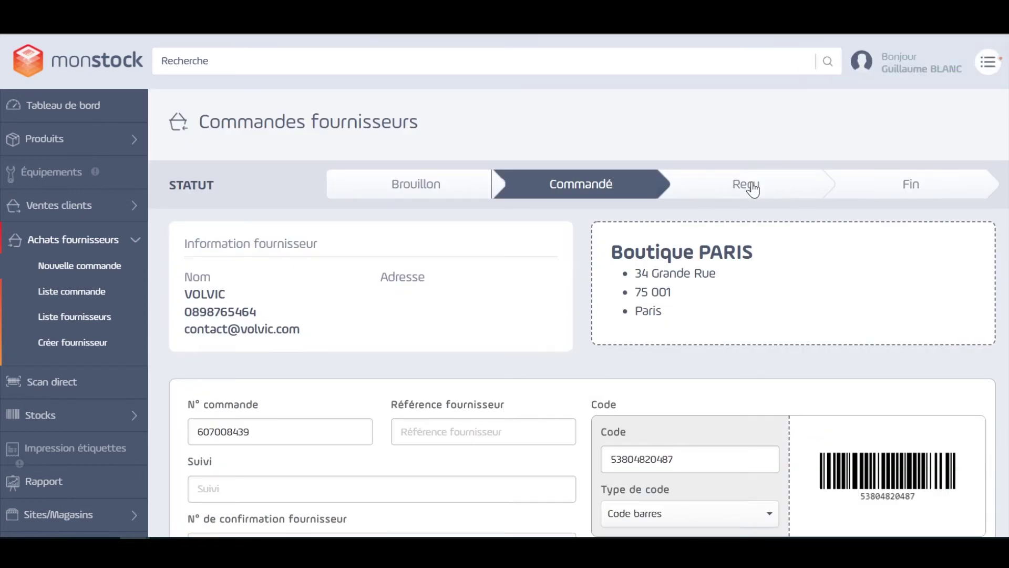
left_click(752, 190)
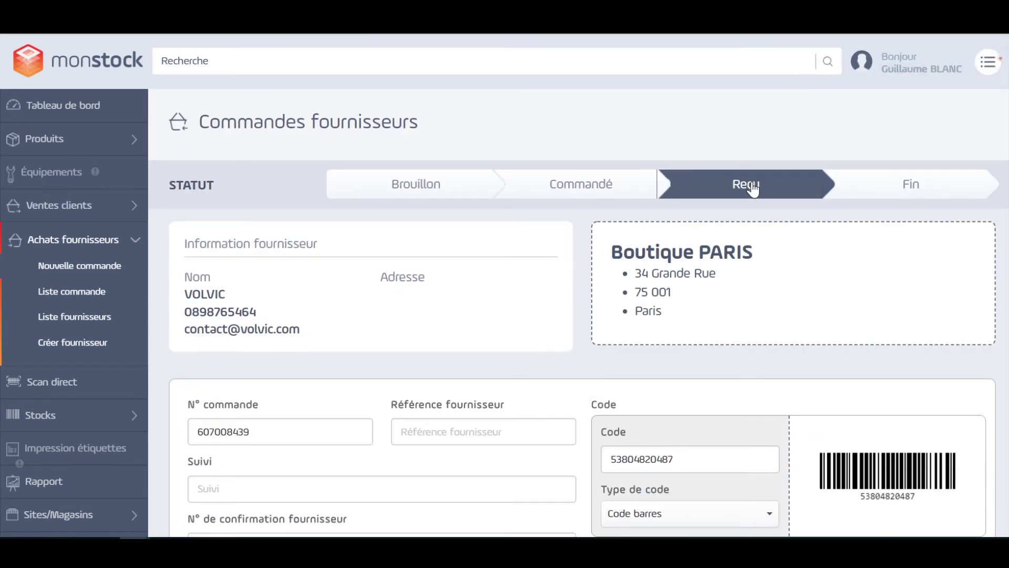
scroll(757, 210, "down", 10)
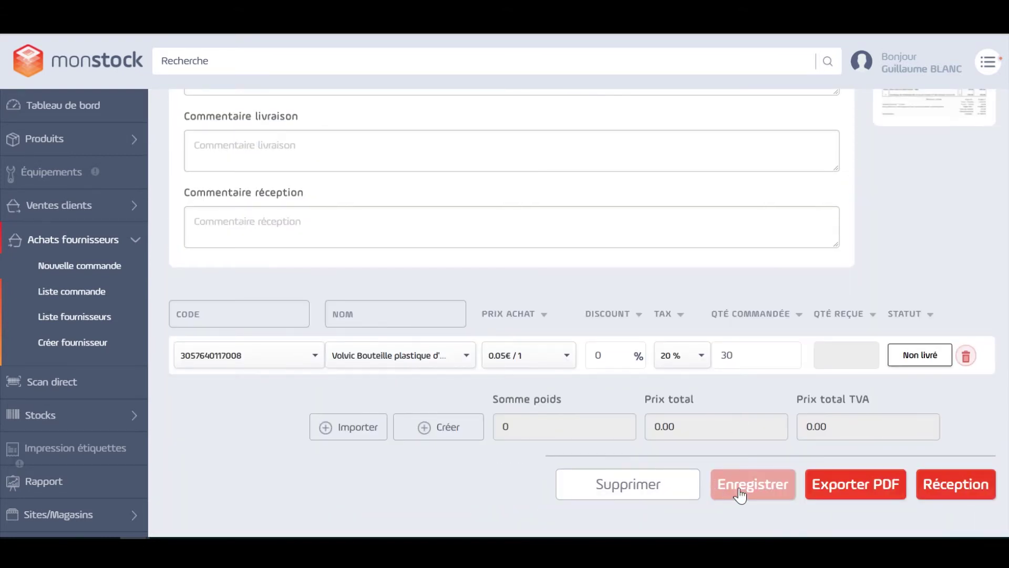
Step: Check the supplier orders list, then bring up the suppliers list with VOLVIC at the top
left_click(80, 293)
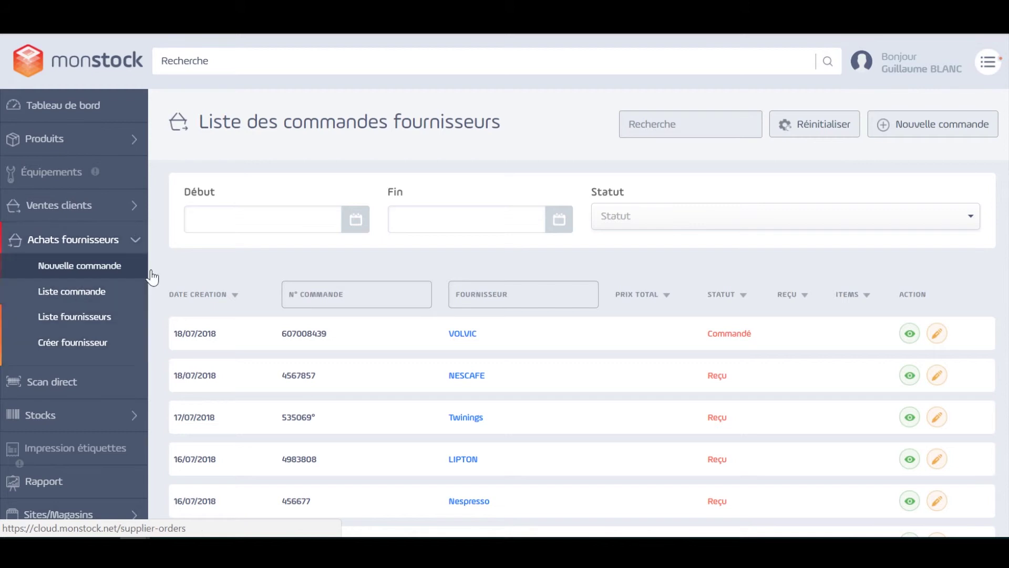
scroll(480, 300, "down", 2)
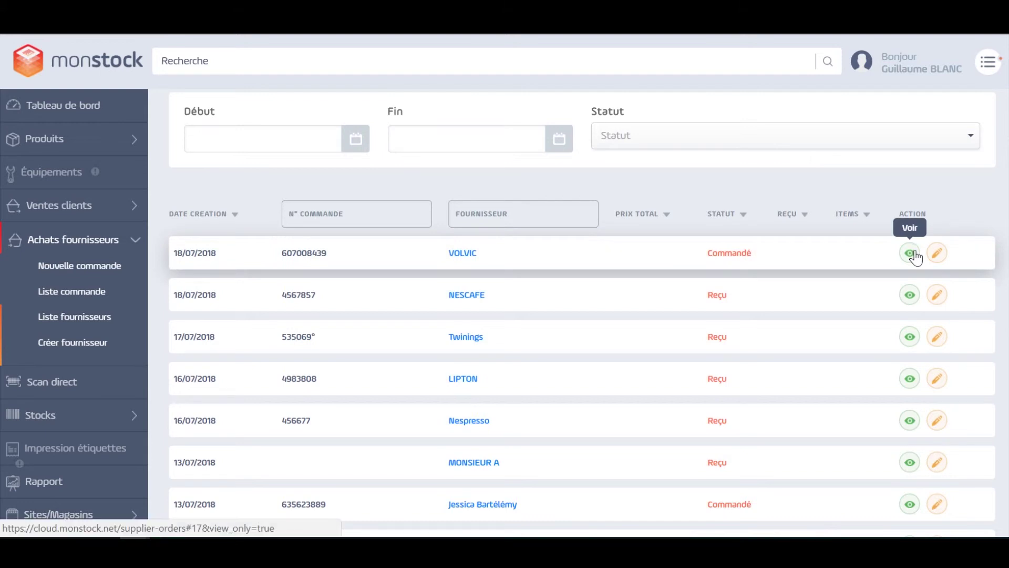
left_click(66, 320)
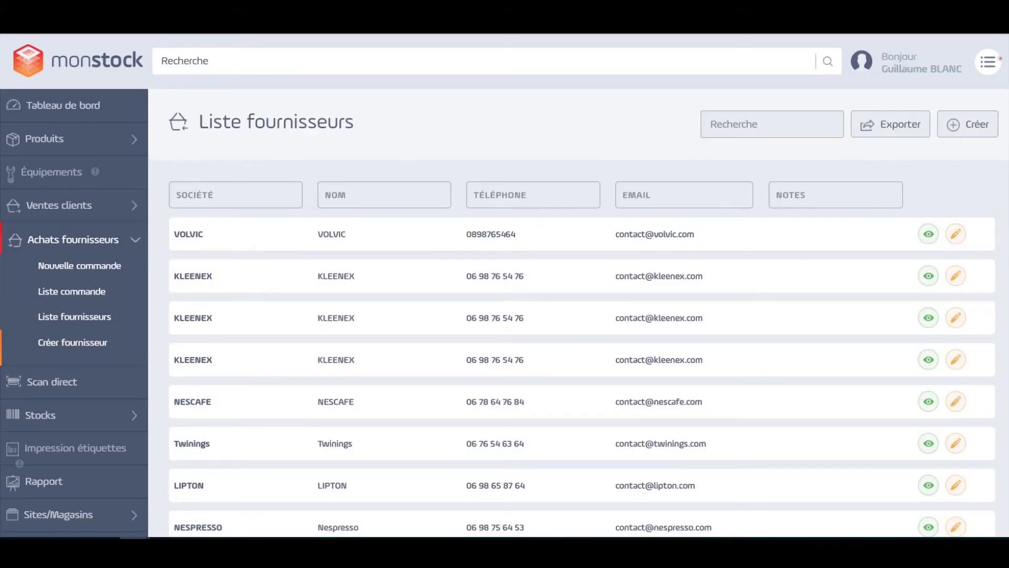
Step: View VOLVIC's orders showing order 607008439 of 18/07/2018, then expand Ventes clients
left_click(929, 234)
left_click(670, 178)
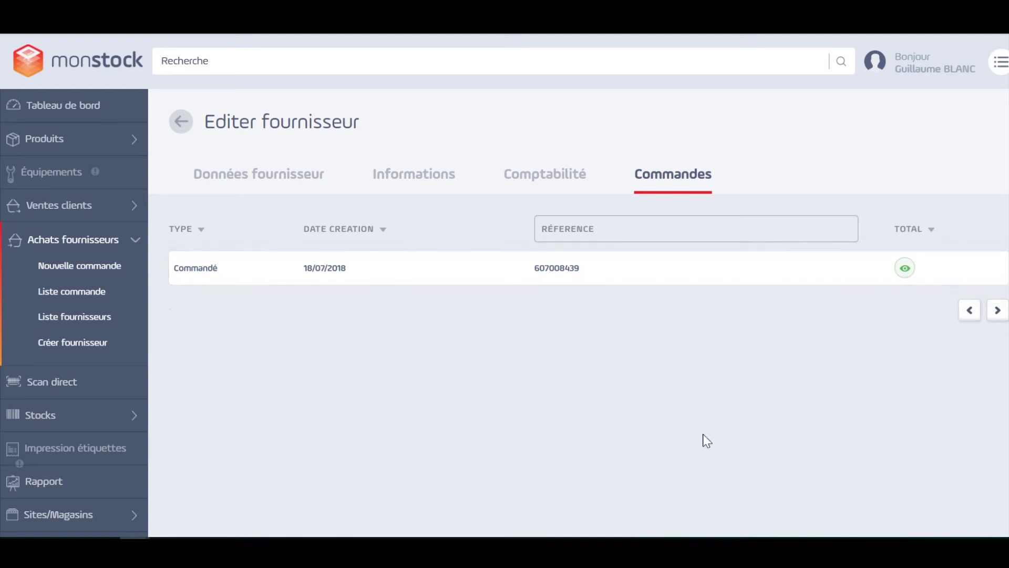
left_click(117, 220)
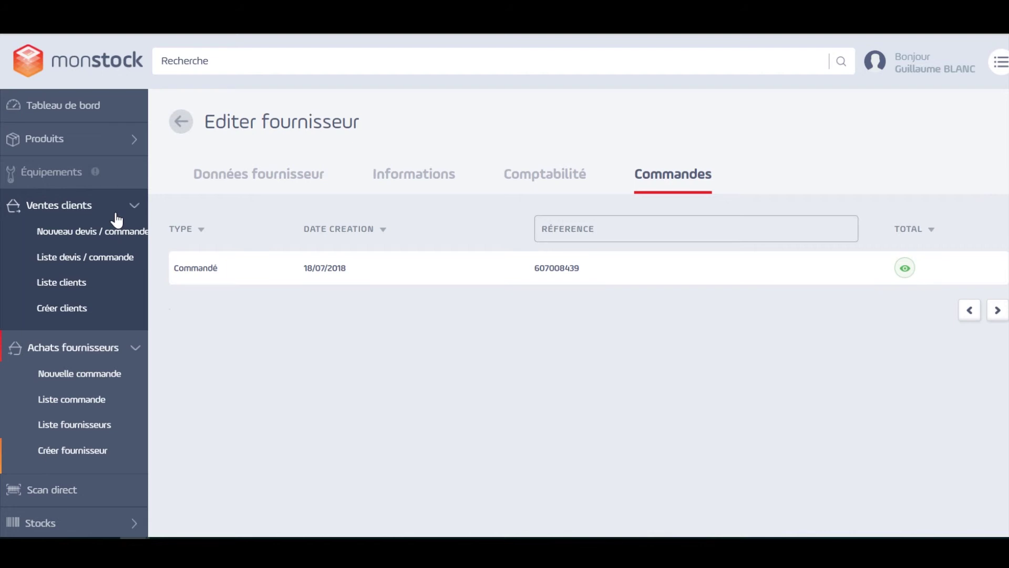
Step: Look at the customer creation form, then display the list of four existing clients
left_click(67, 308)
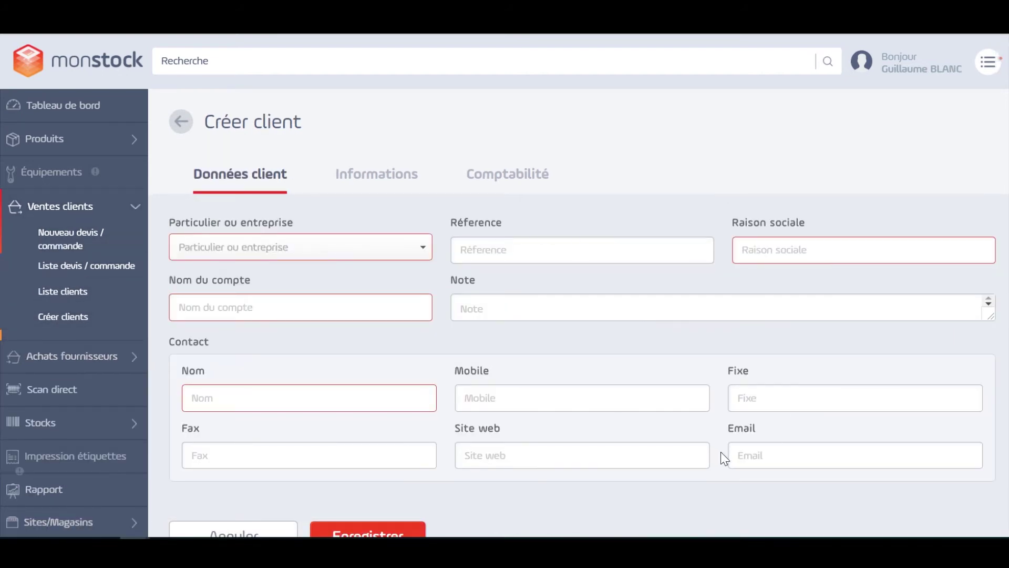
scroll(704, 450, "down", 1)
left_click(54, 293)
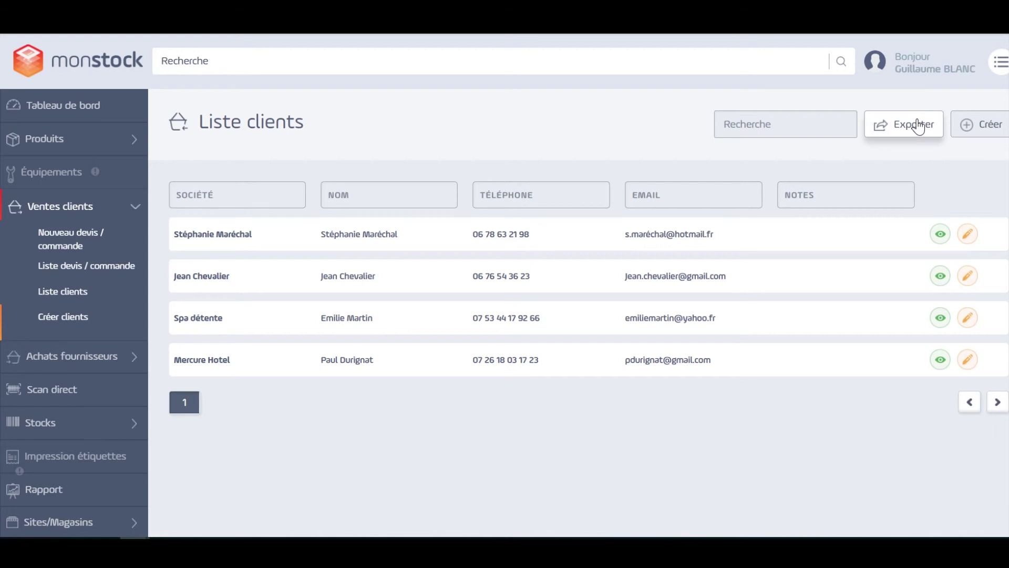
Step: Open a blank Devis quote/order form with Medium priority and scroll through its fields
left_click(75, 253)
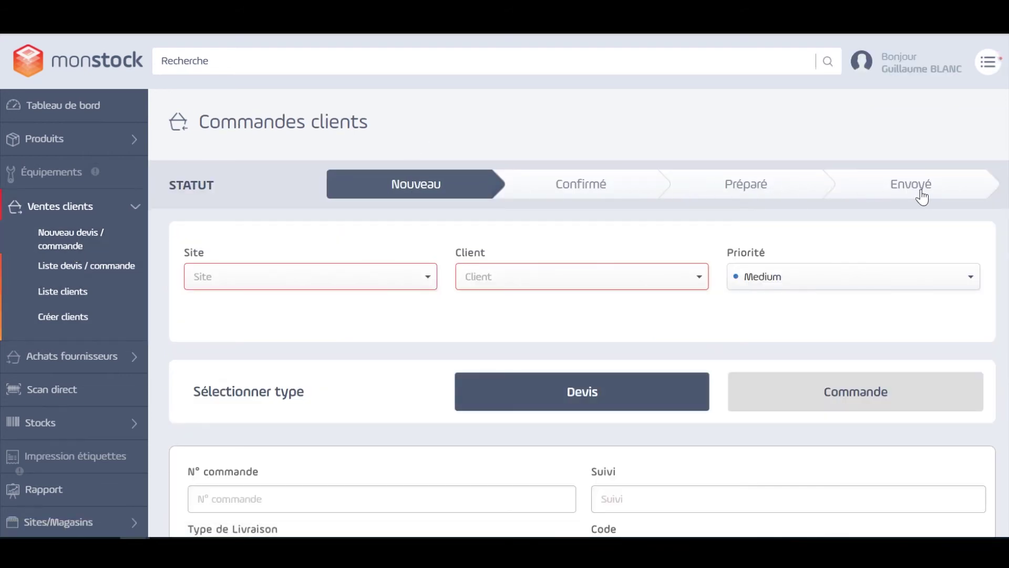
scroll(594, 254, "down", 2)
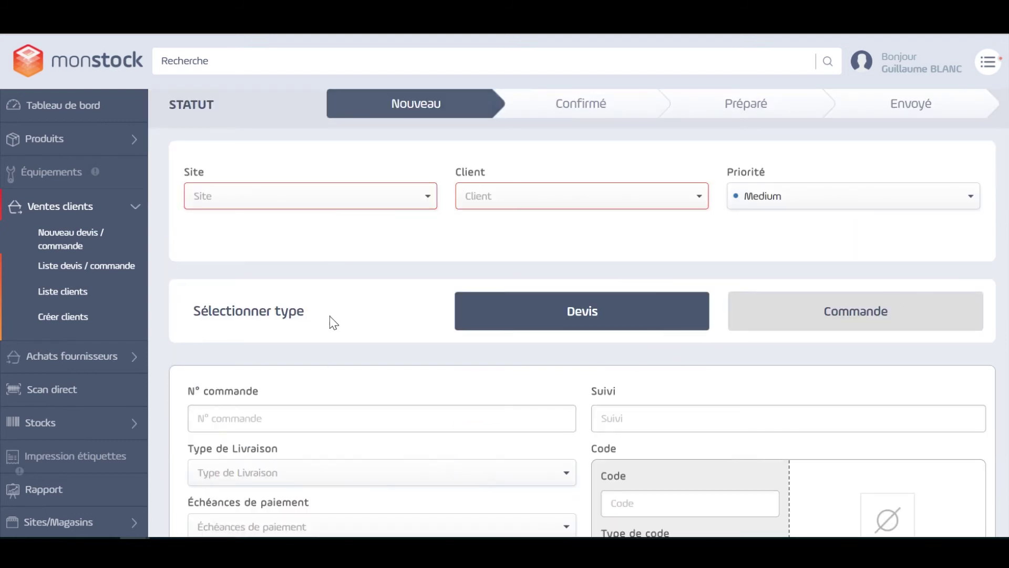
scroll(511, 320, "down", 8)
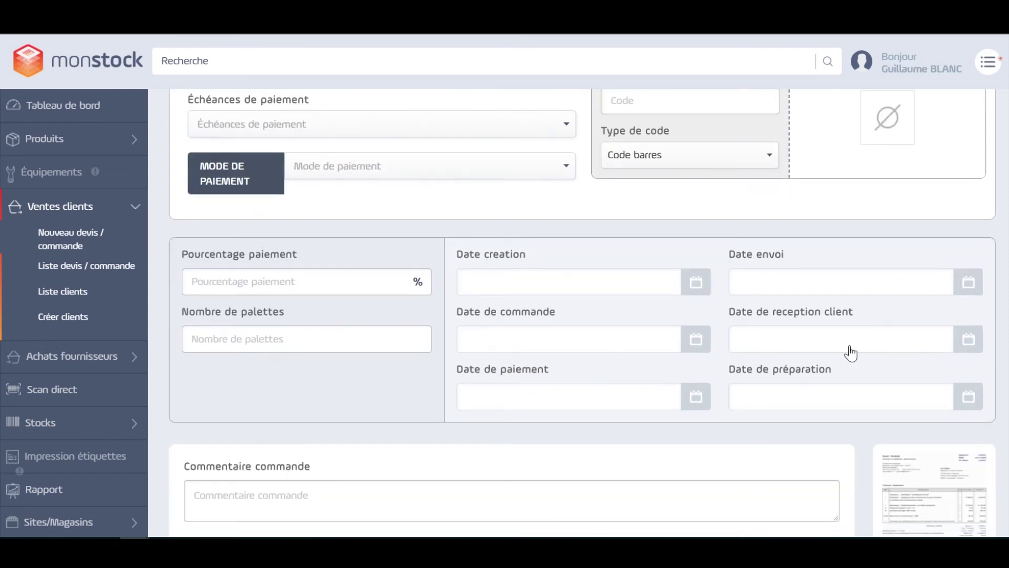
scroll(851, 353, "down", 7)
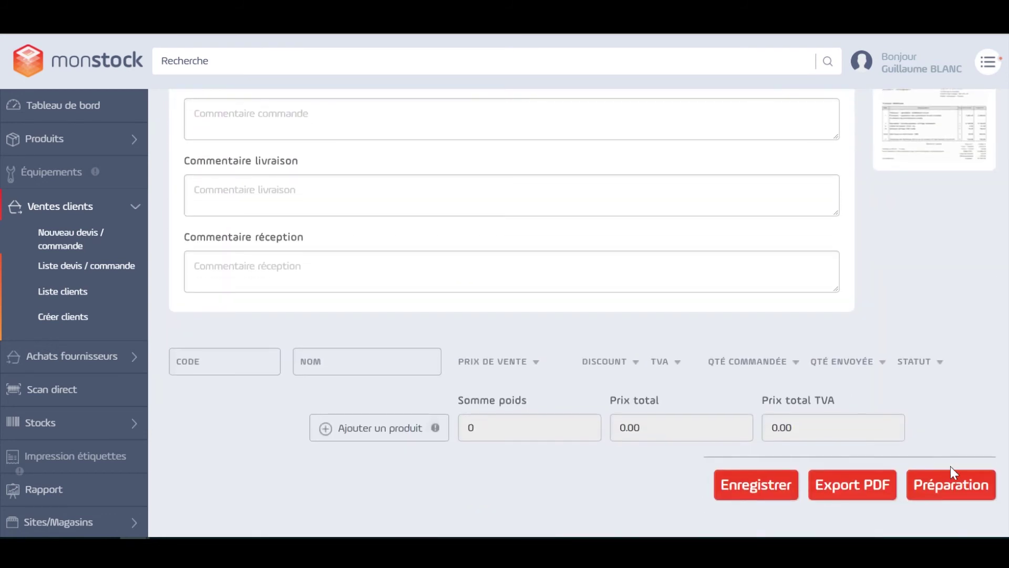
Step: Review the four customer quotes and orders, with totals from 67.50 to 231.20
left_click(126, 273)
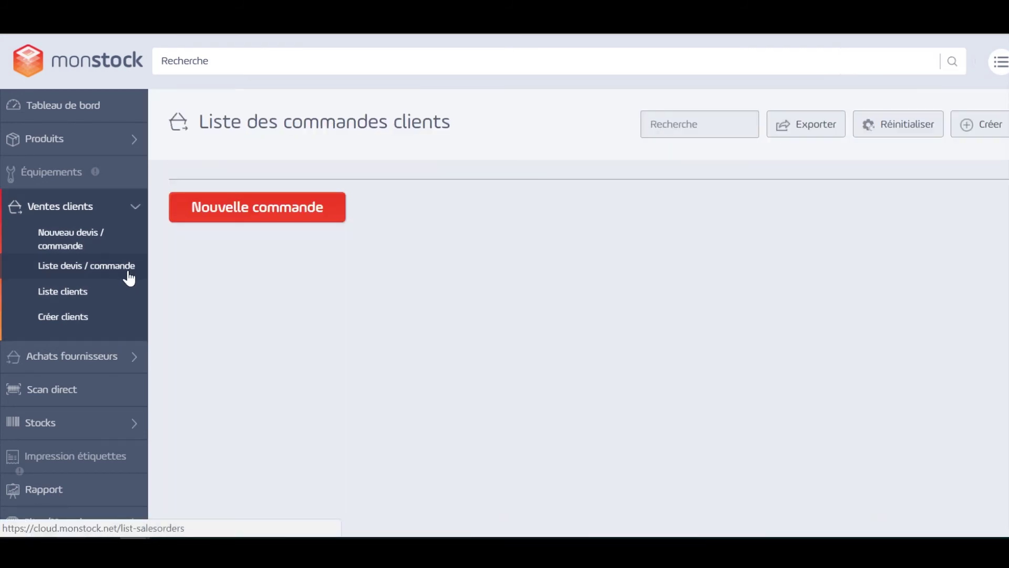
scroll(665, 320, "down", 1)
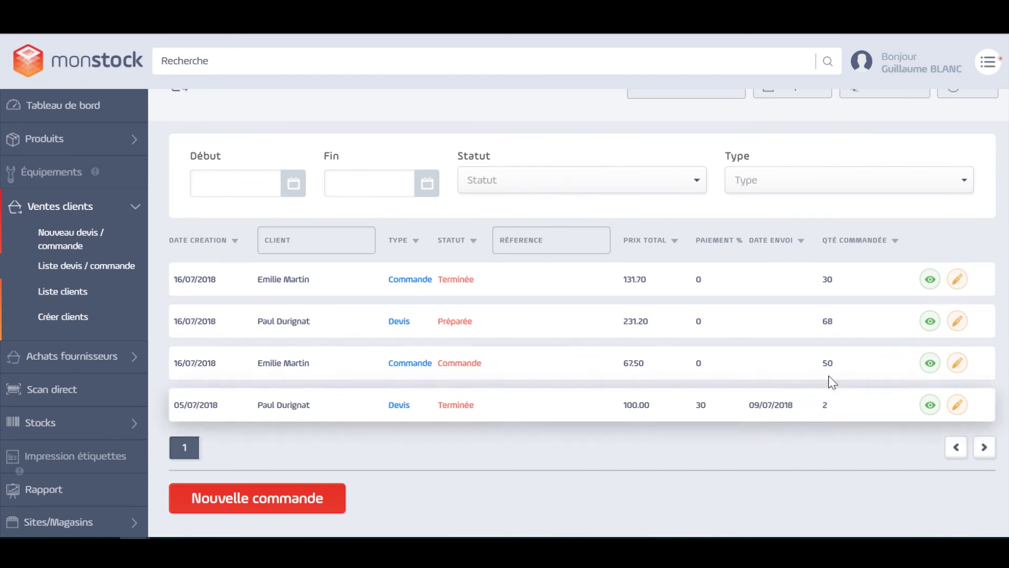
scroll(800, 359, "up", 1)
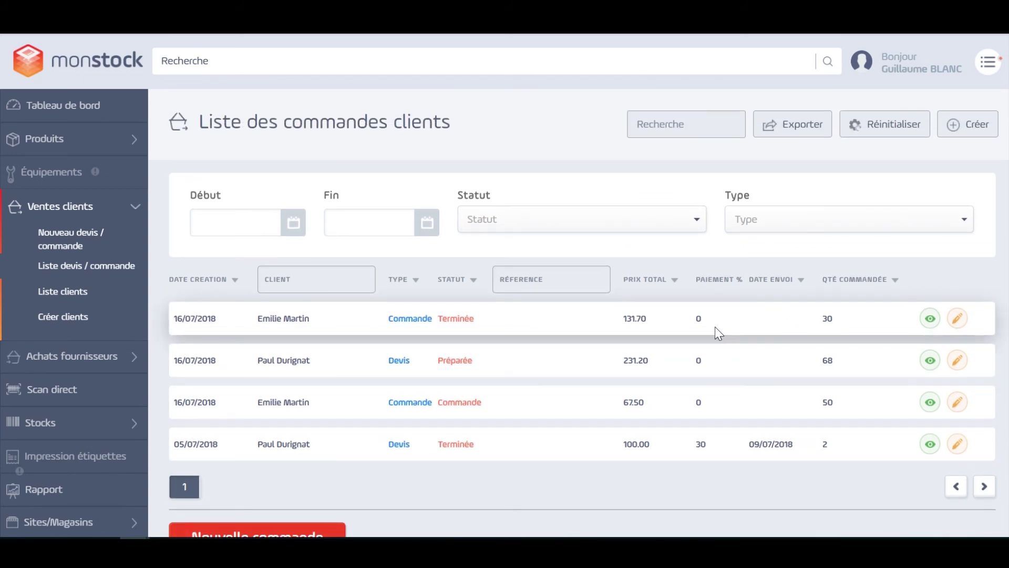